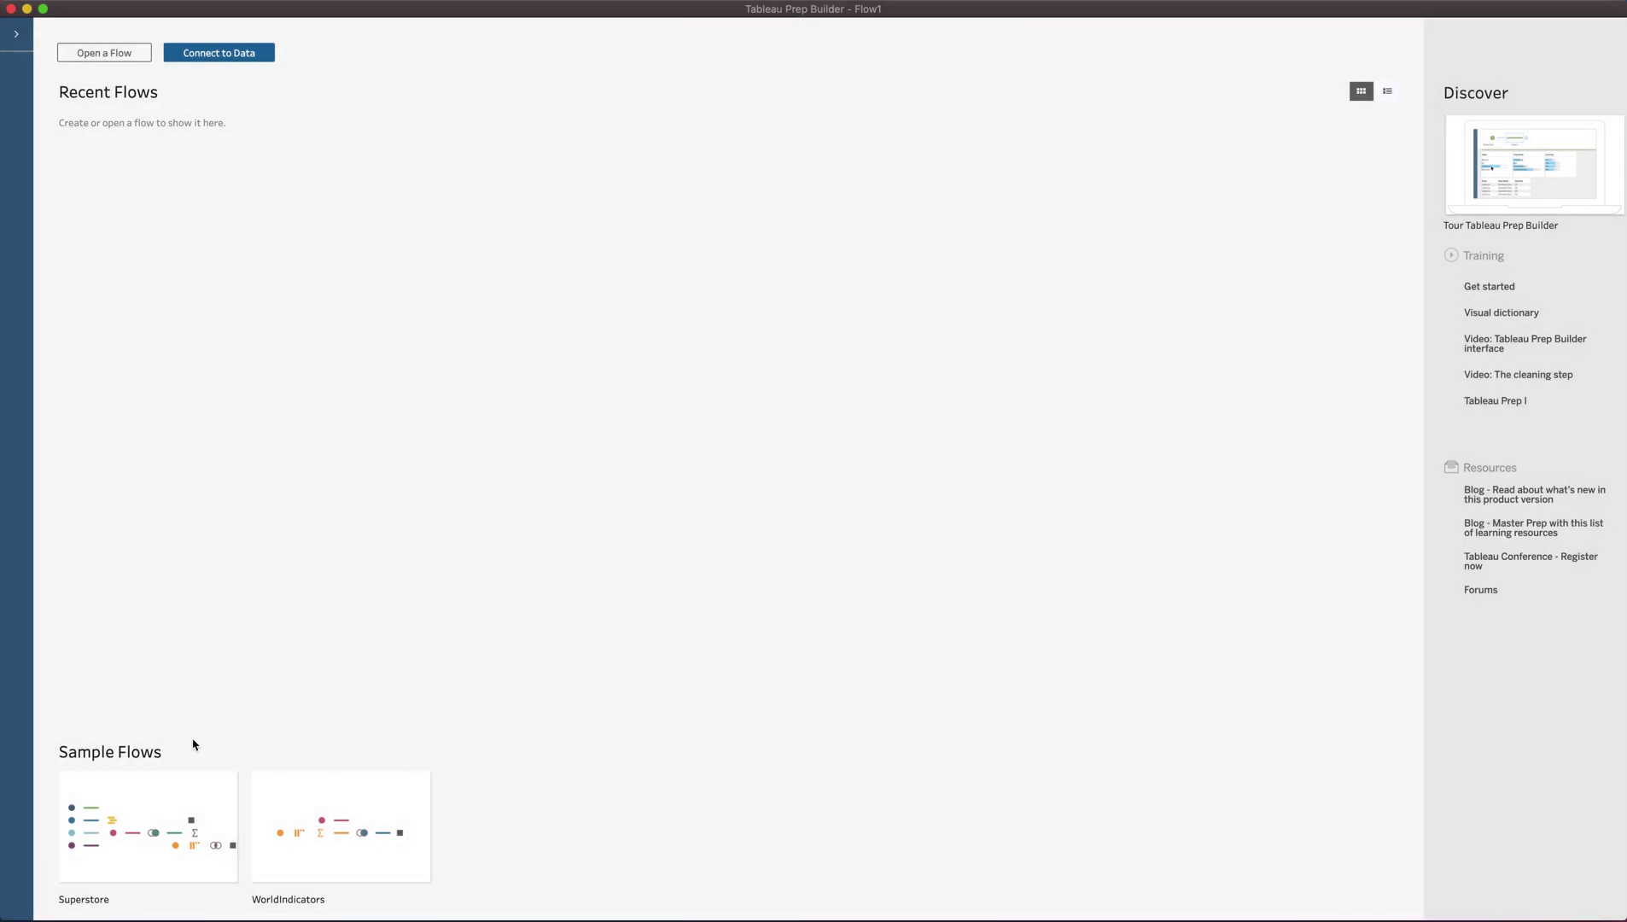
Open the Superstore sample flow from the start page's Sample Flows
{"action": "left_click", "coordinate": [174, 792]}
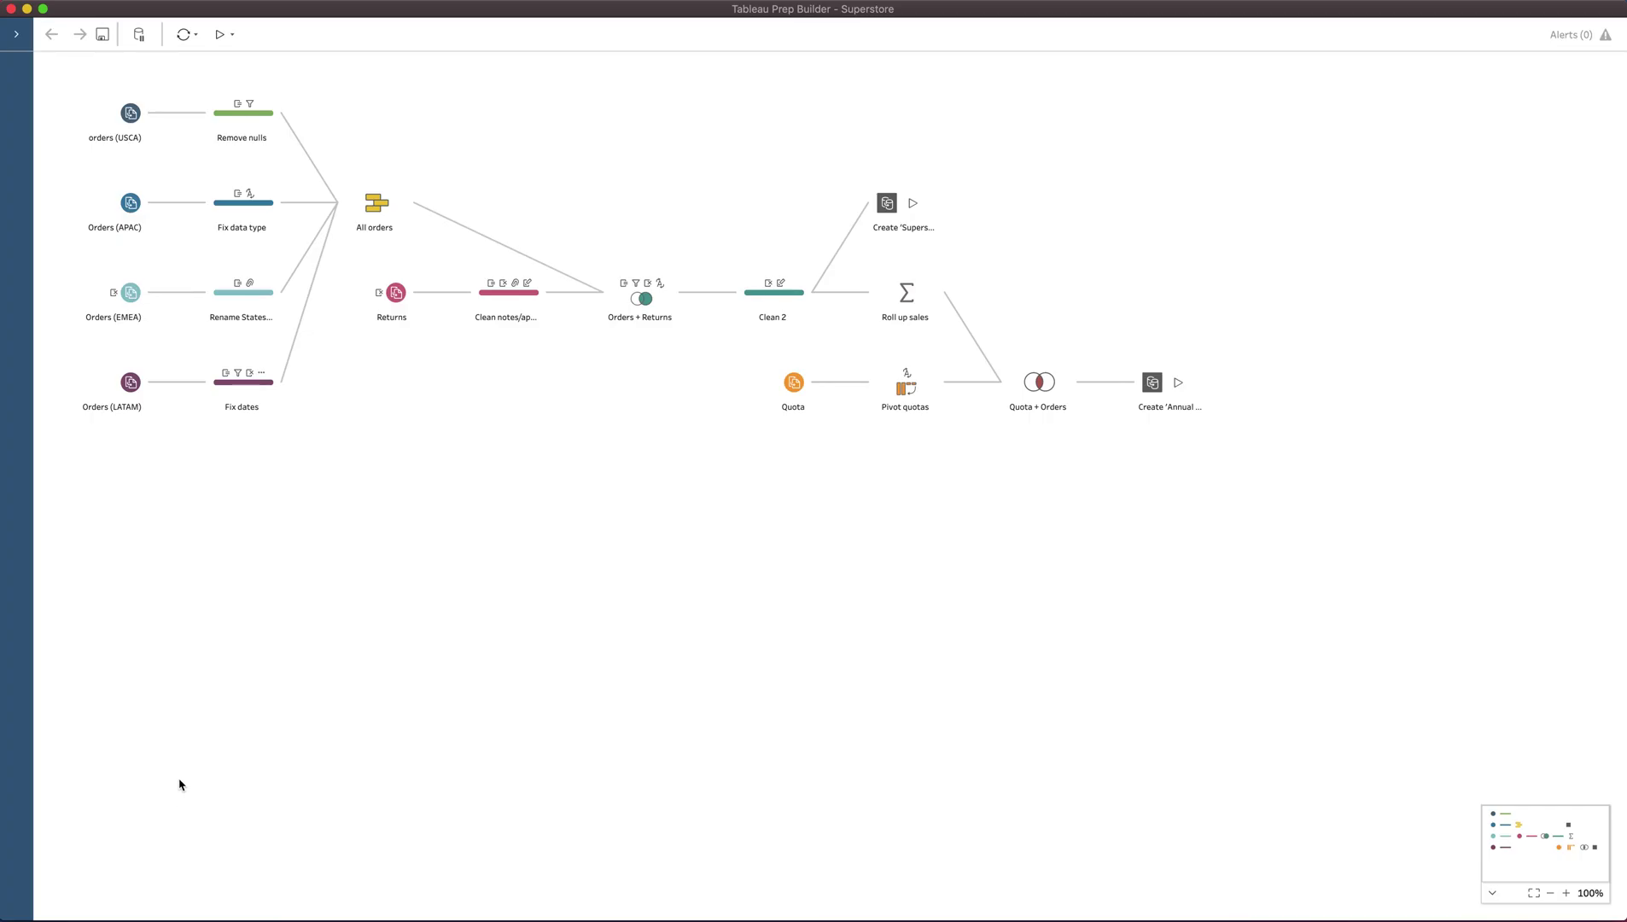
Show the Connections list and load the Clean 2 step's field profiles and data grid
{"action": "left_click", "coordinate": [19, 36]}
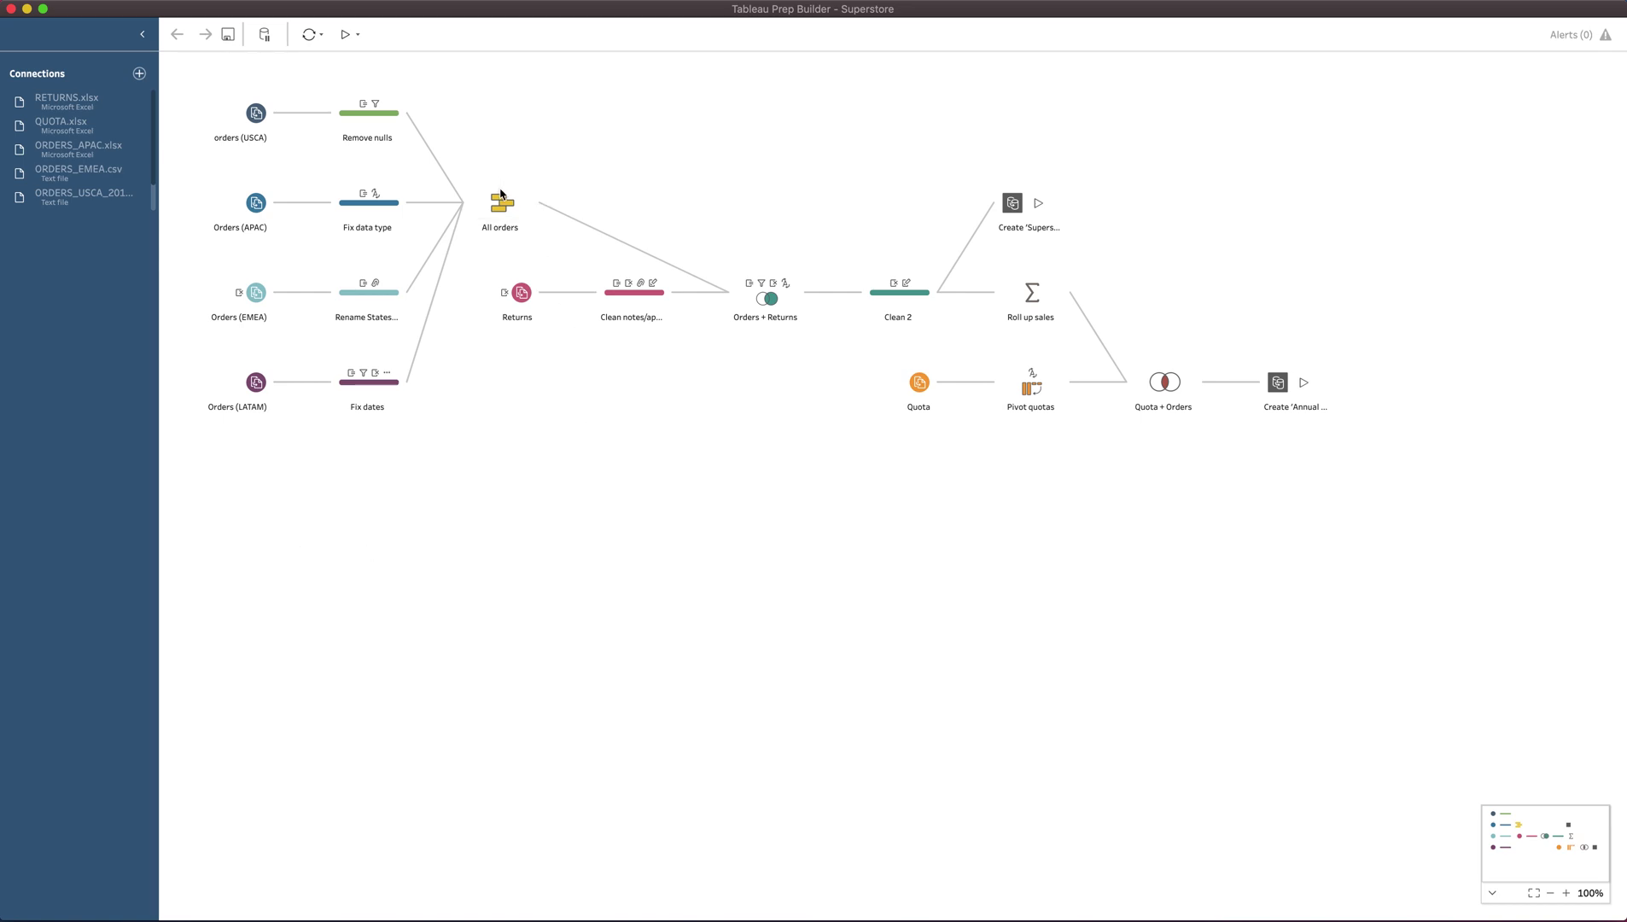
{"action": "left_click", "coordinate": [896, 294]}
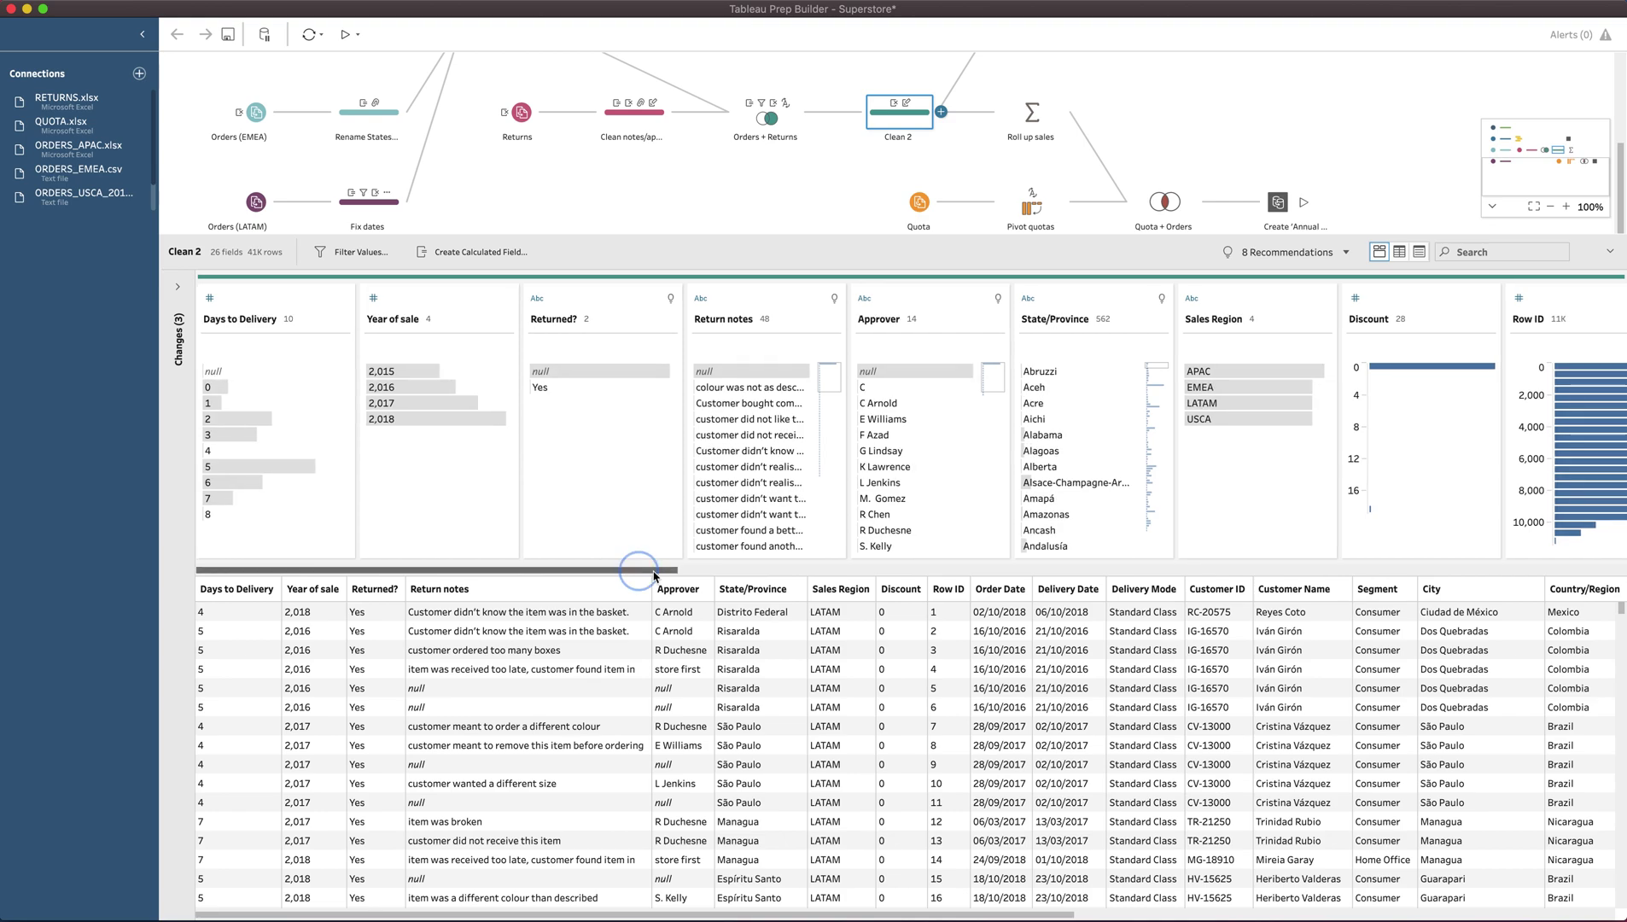
{"action": "left_click_drag", "start_coordinate": [639, 570], "coordinate": [898, 584]}
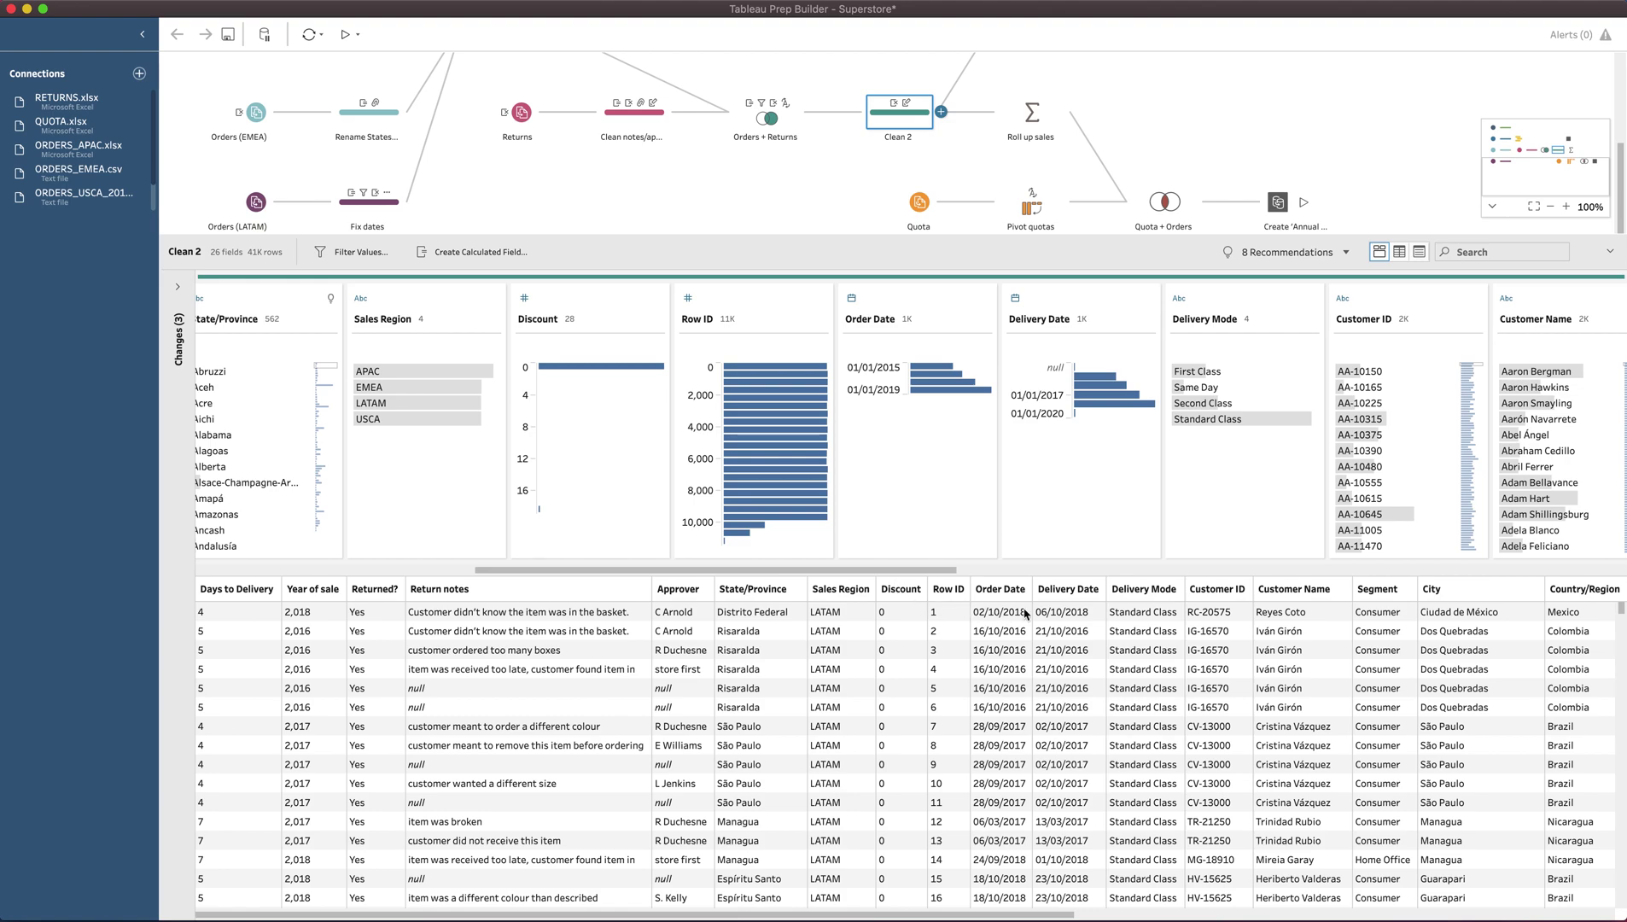
Duplicate the Order Date field in Clean 2, creating Order Date-1 as the first field
{"action": "left_click", "coordinate": [1003, 594]}
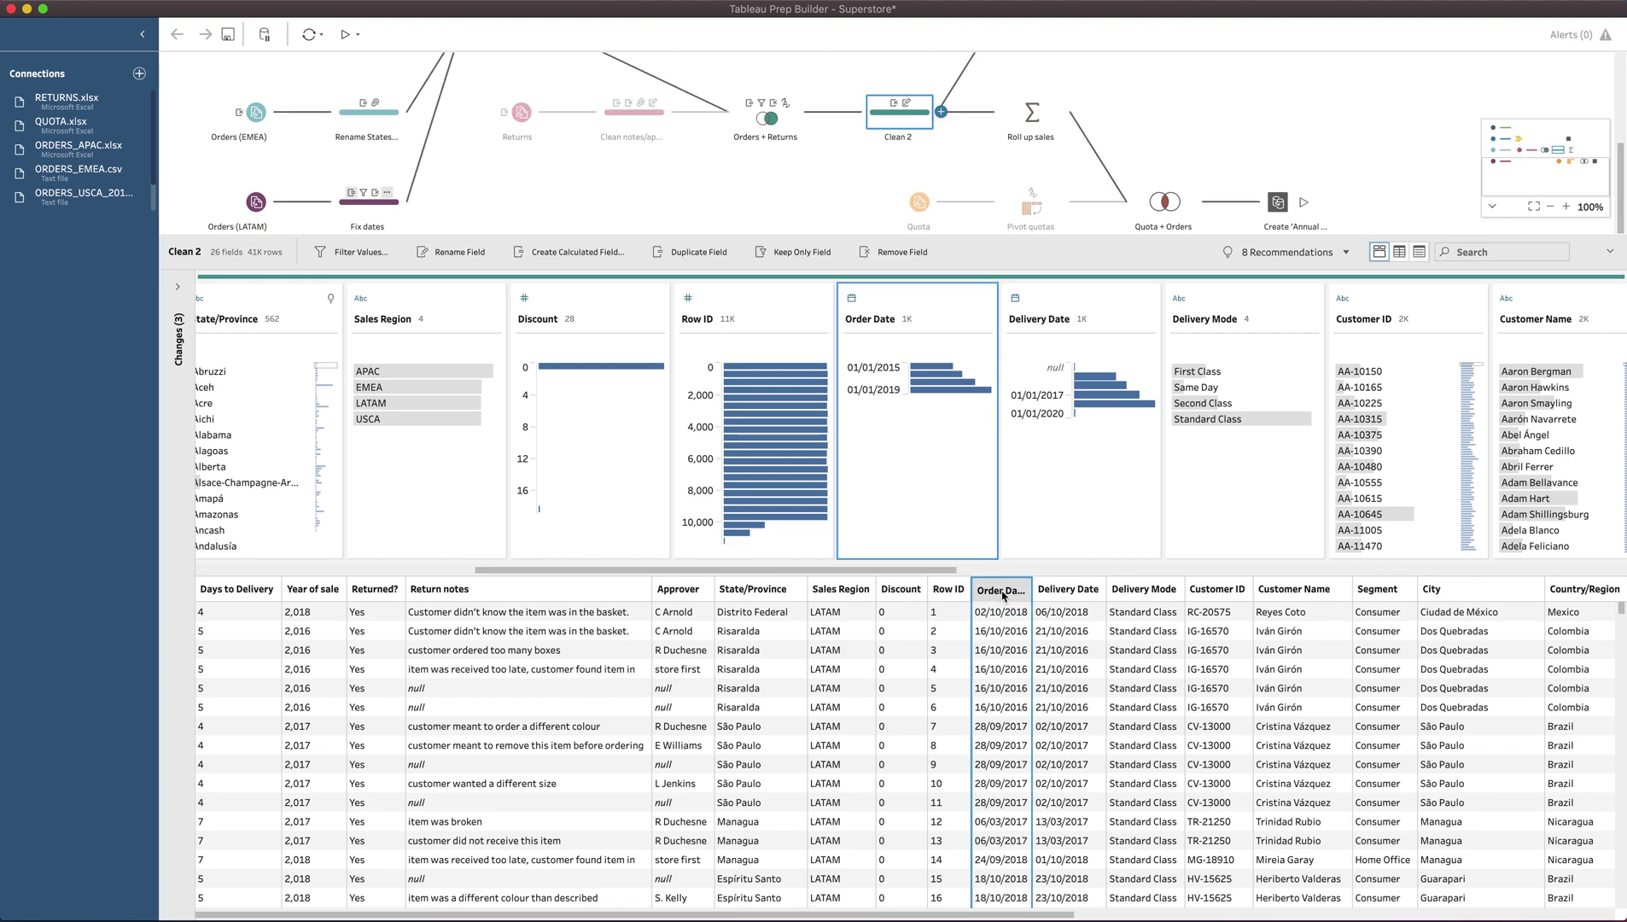
{"action": "mouse_move", "coordinate": [977, 314]}
{"action": "left_click", "coordinate": [987, 321]}
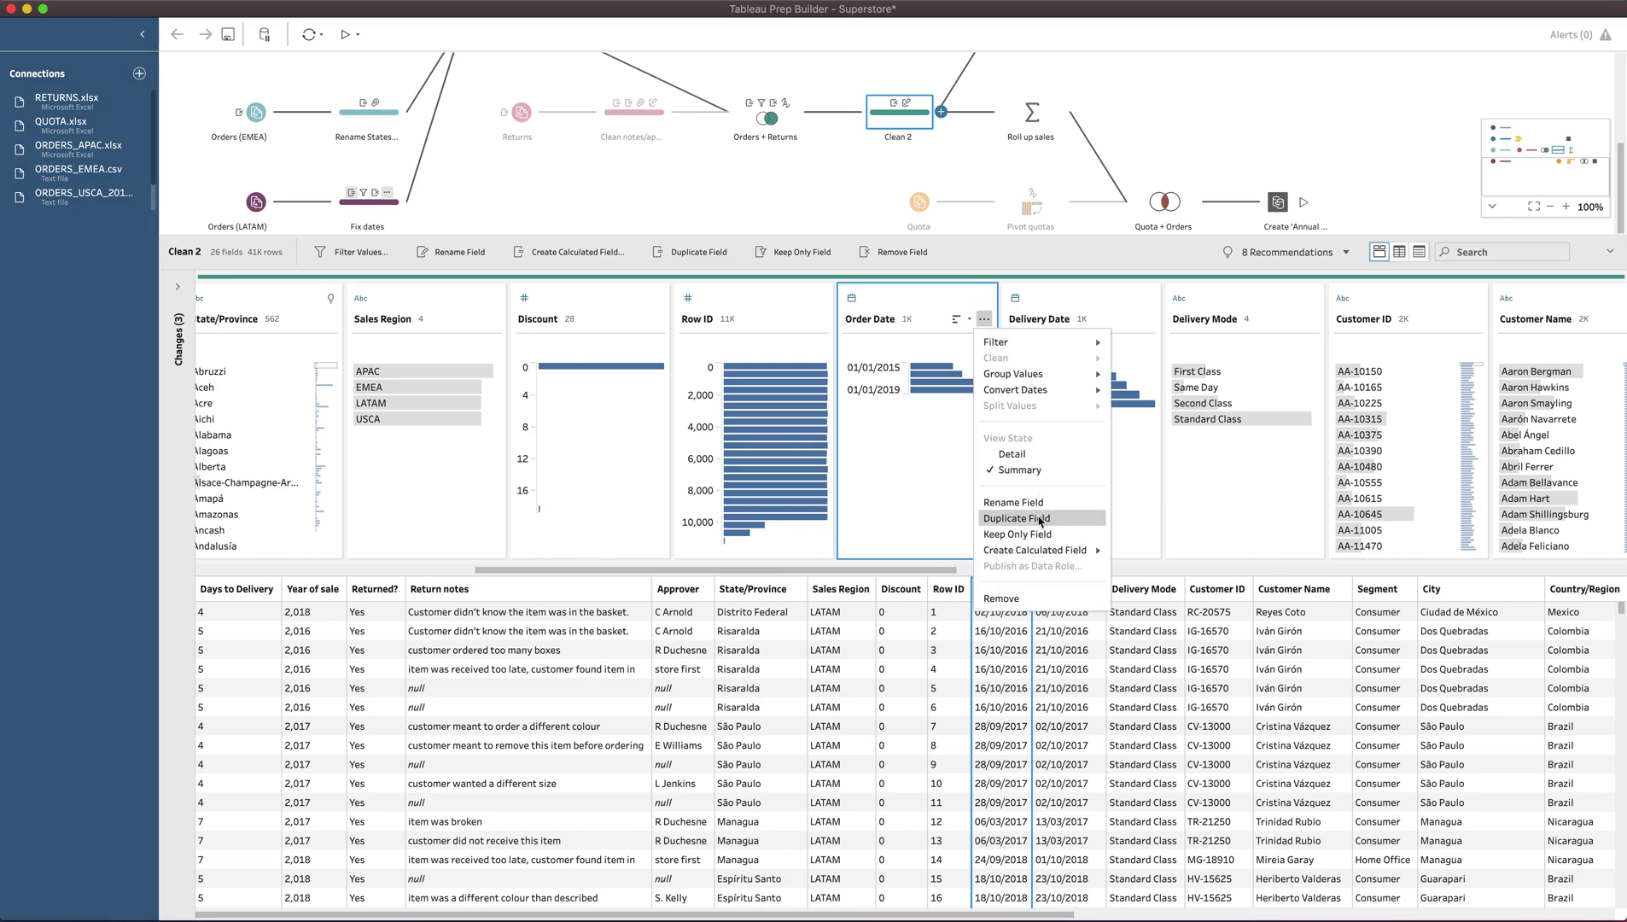
{"action": "left_click", "coordinate": [1037, 519]}
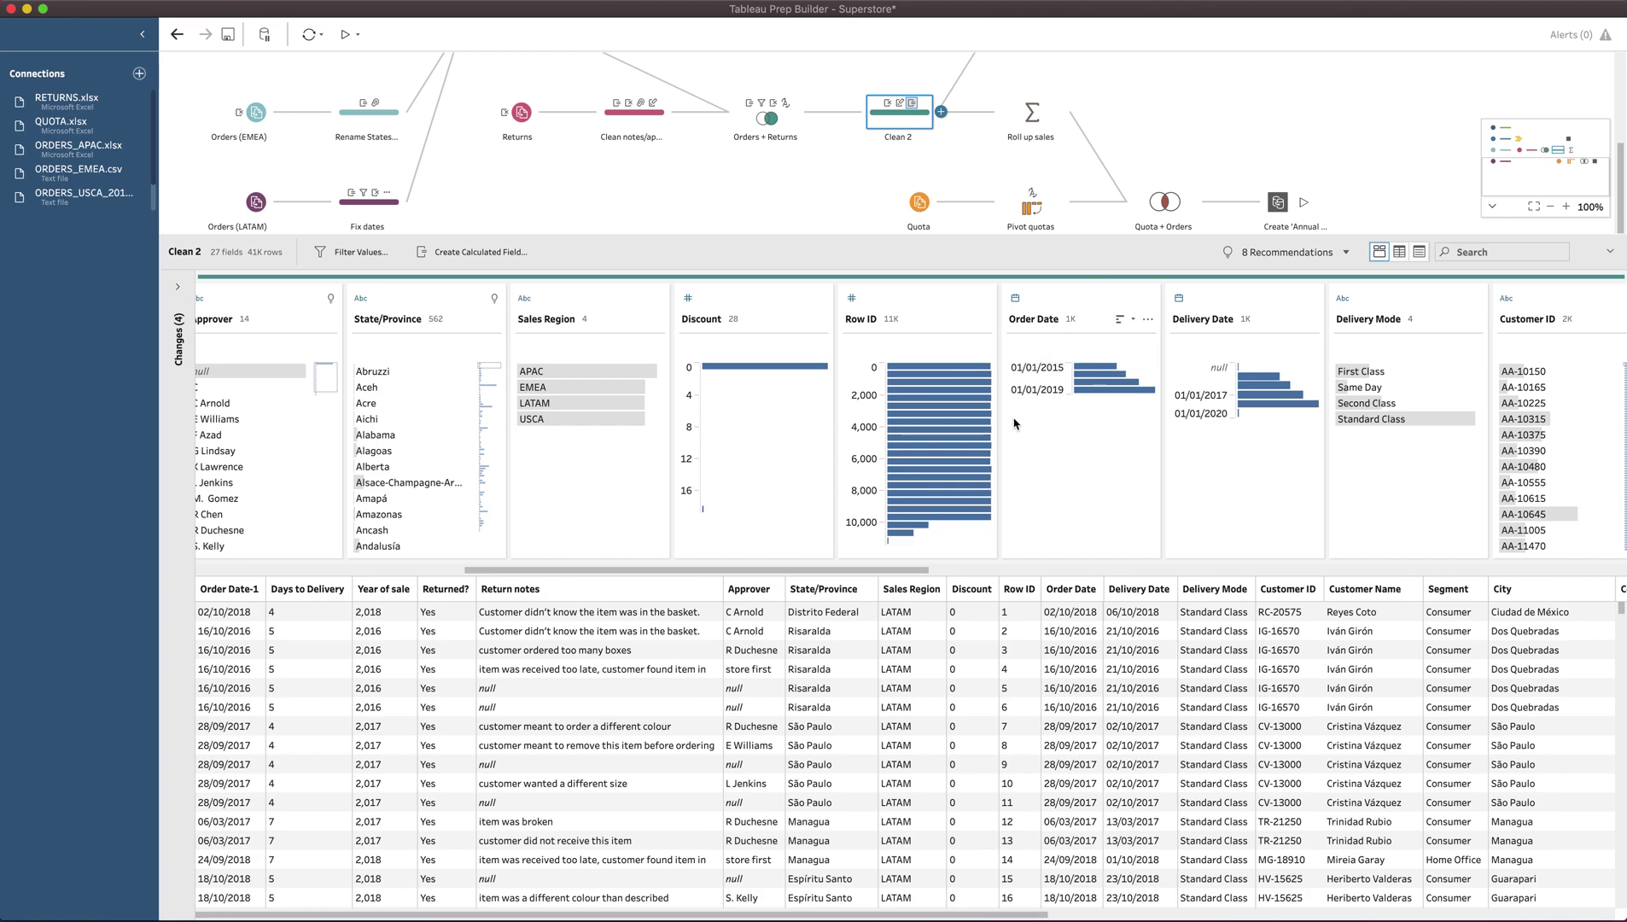
{"action": "scroll", "coordinate": [726, 570], "scroll_direction": "left", "scroll_amount": 5}
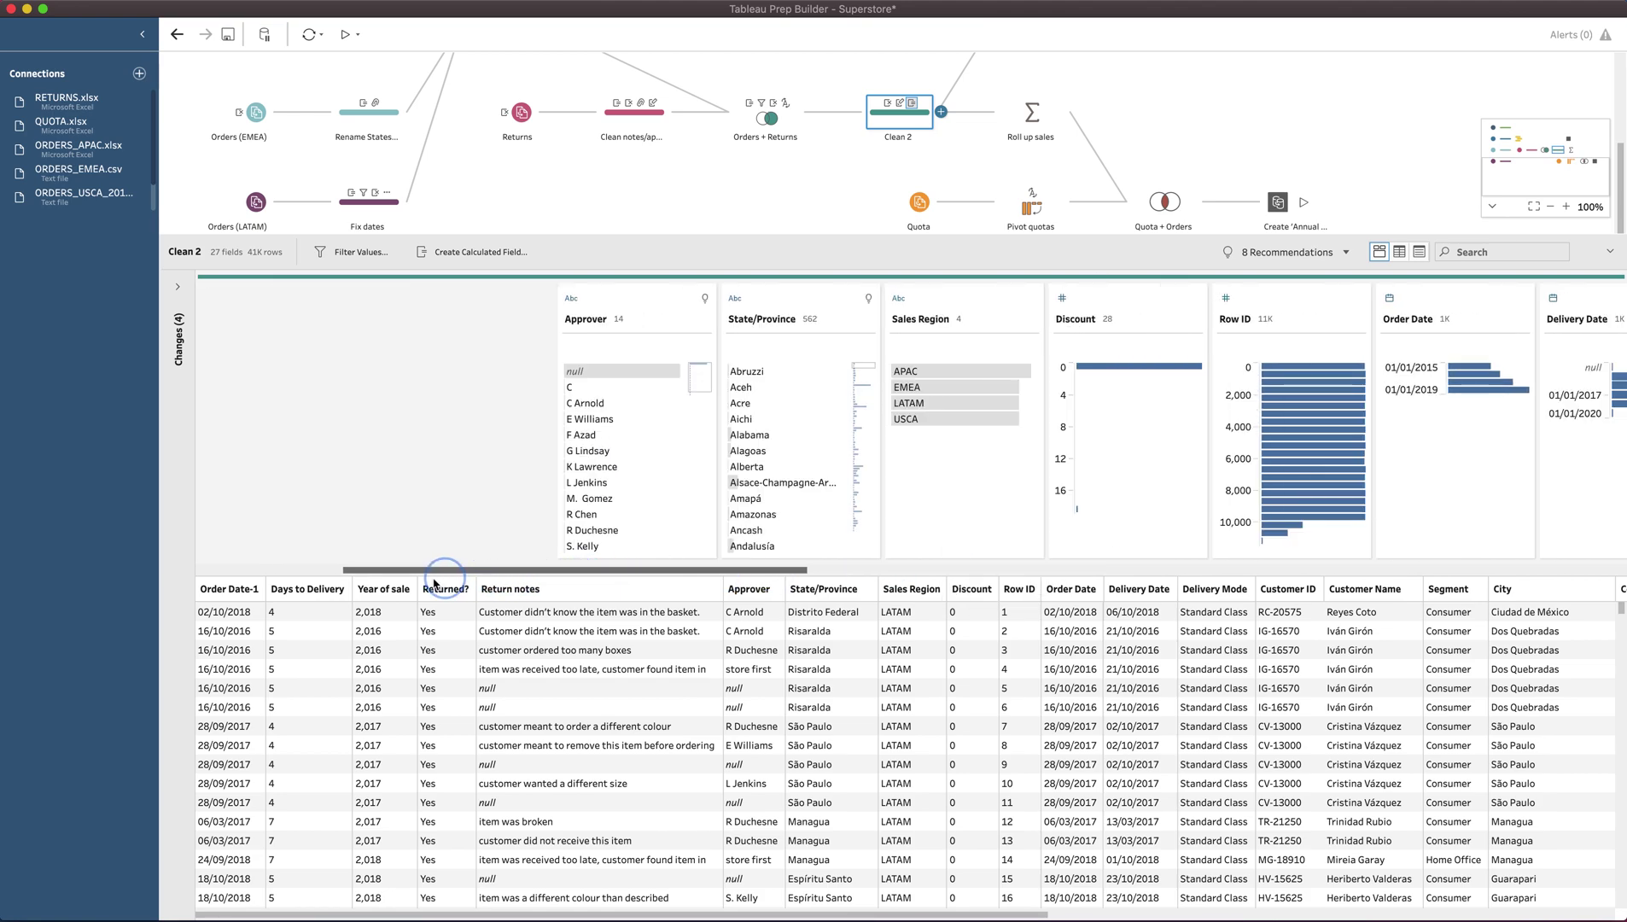
{"action": "left_click_drag", "start_coordinate": [435, 583], "coordinate": [217, 581]}
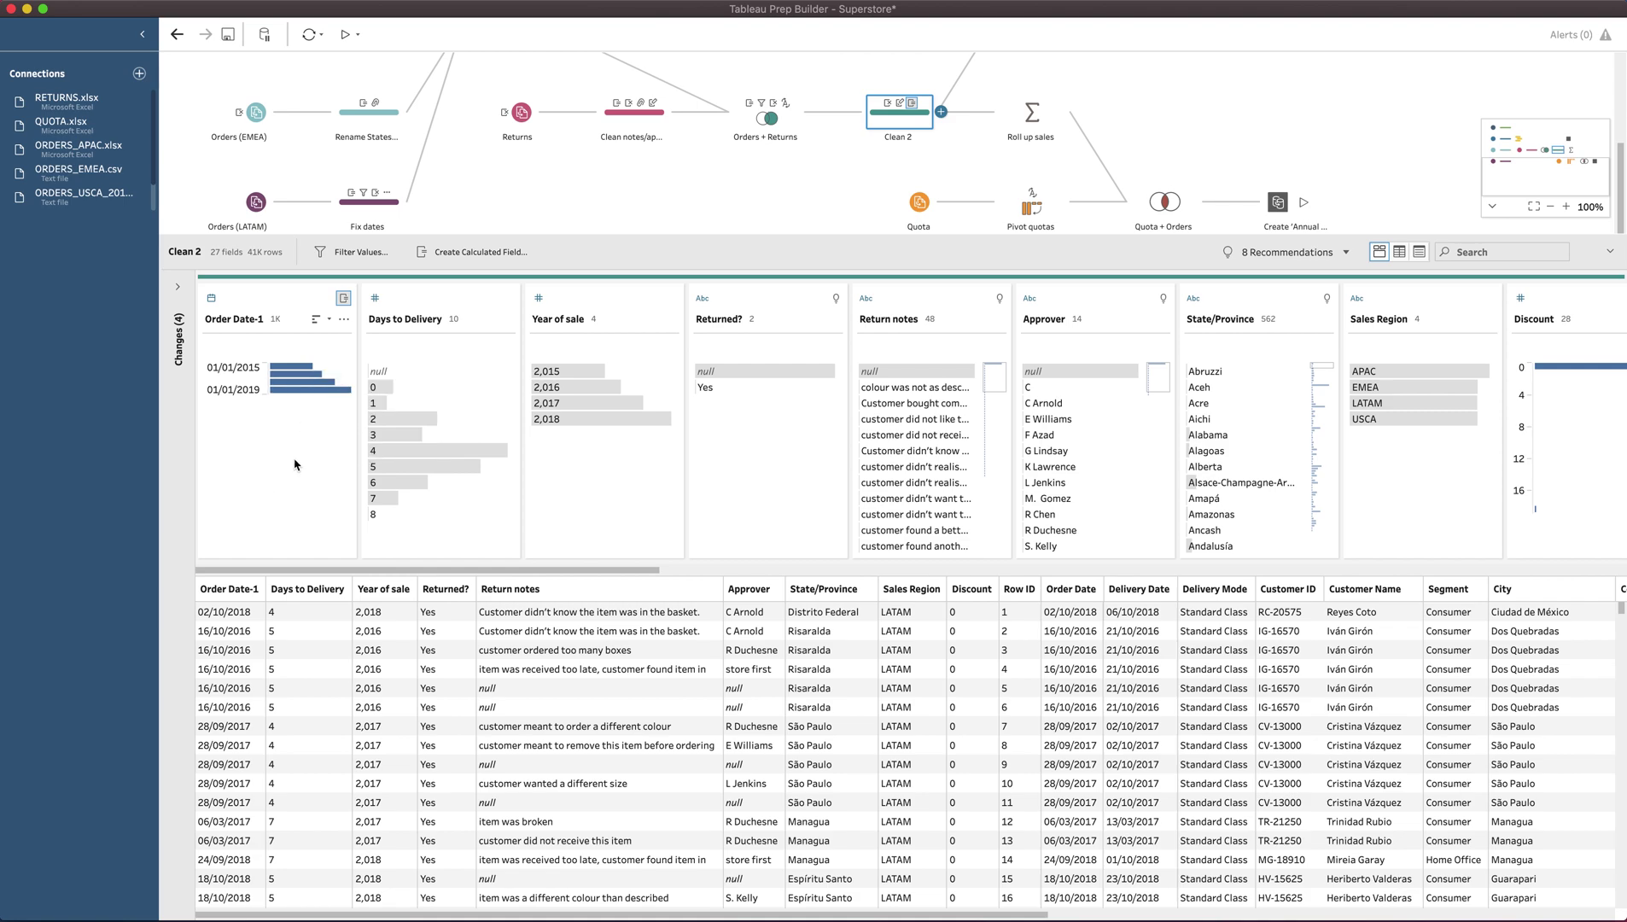
Open the Custom Financial Year conversion for Order Date-1 and enable Use Features
{"action": "left_click", "coordinate": [345, 321]}
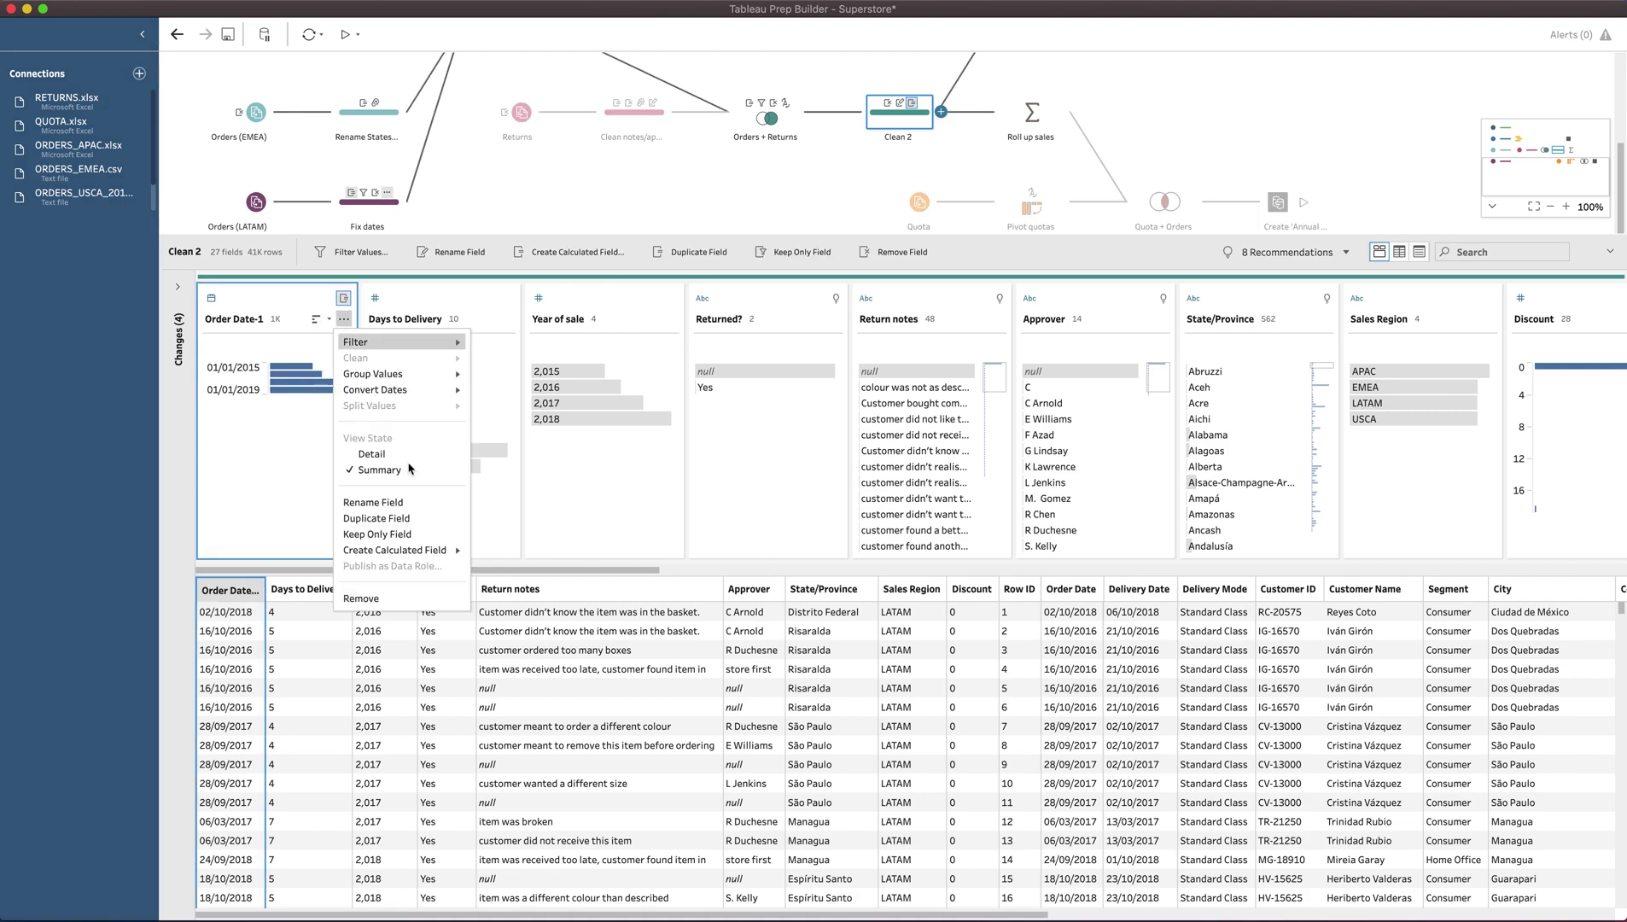
{"action": "mouse_move", "coordinate": [428, 395]}
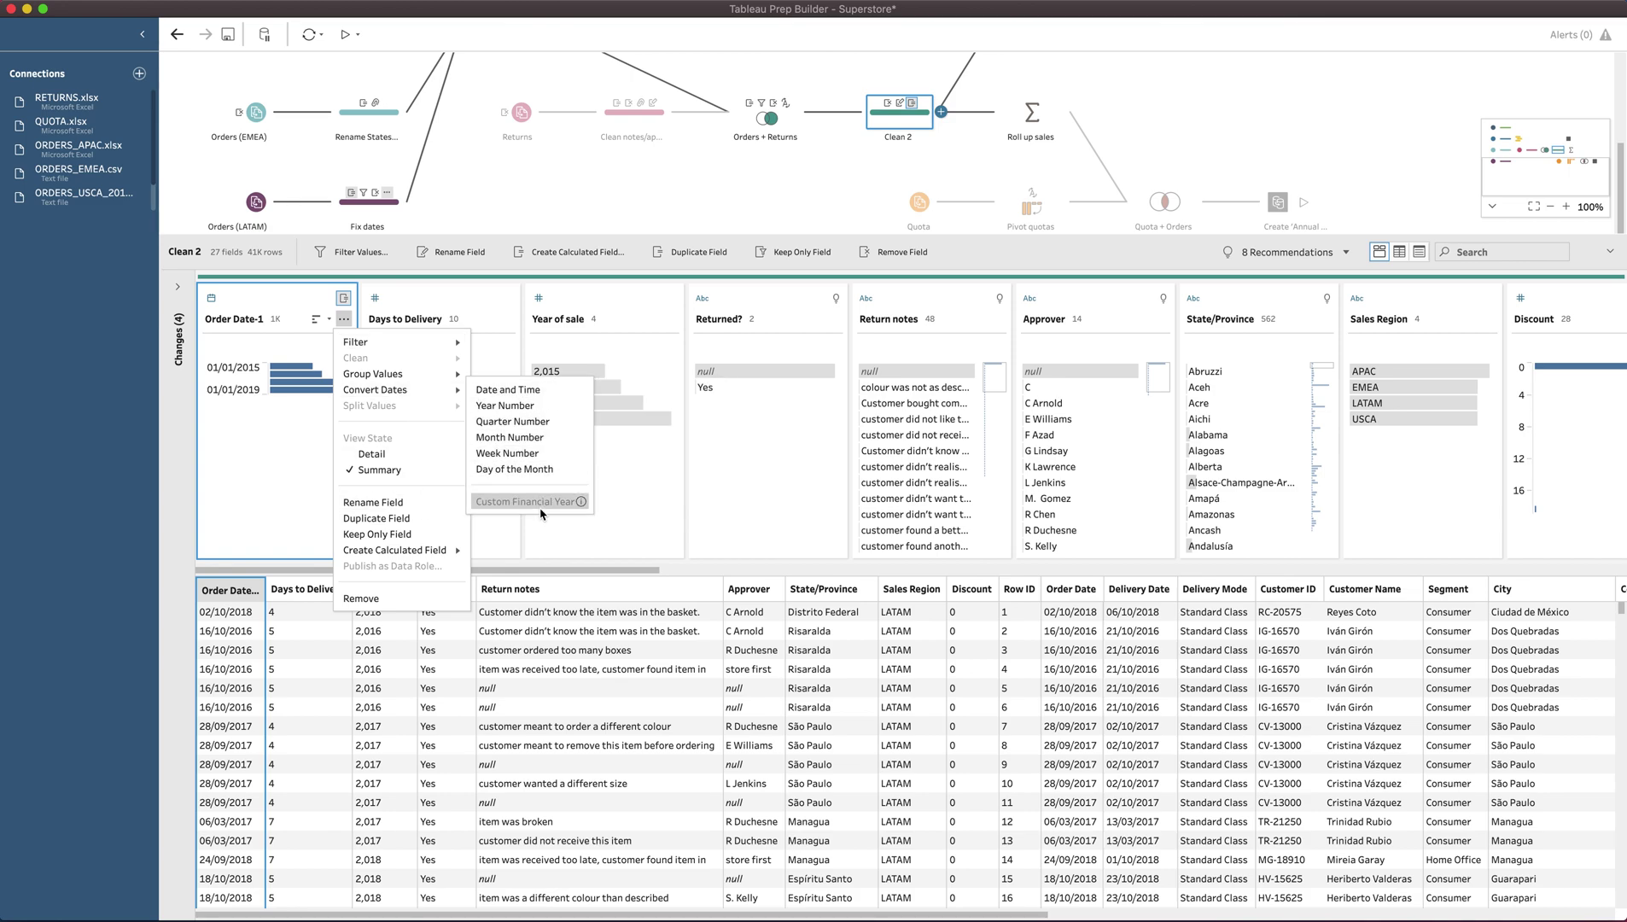
{"action": "mouse_move", "coordinate": [542, 512]}
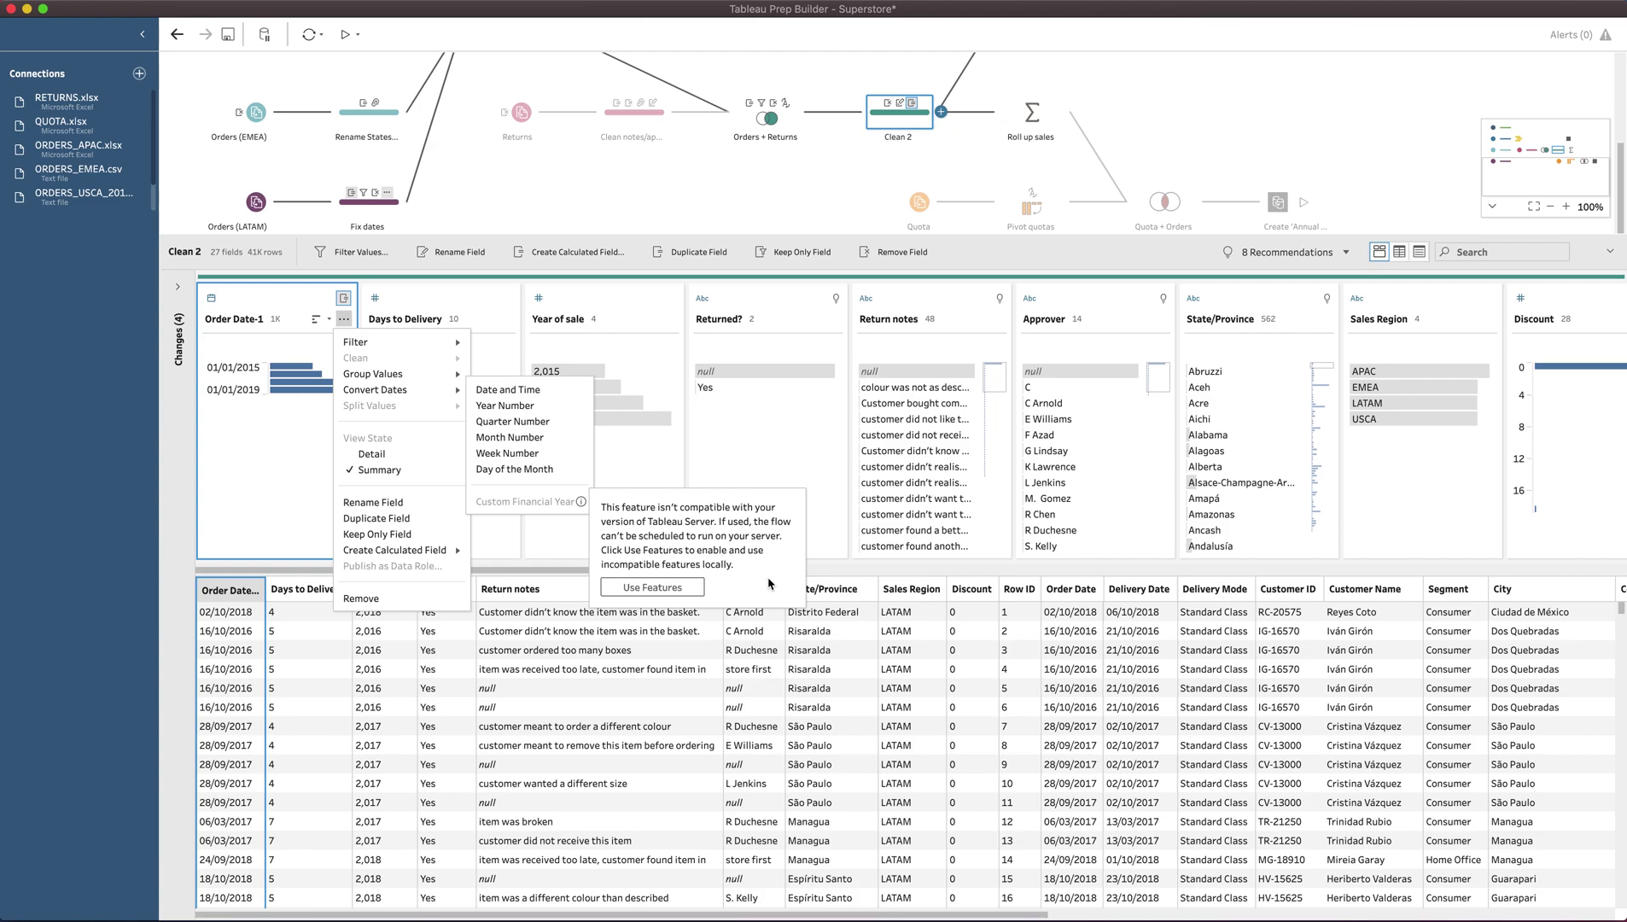
{"action": "left_click", "coordinate": [653, 587]}
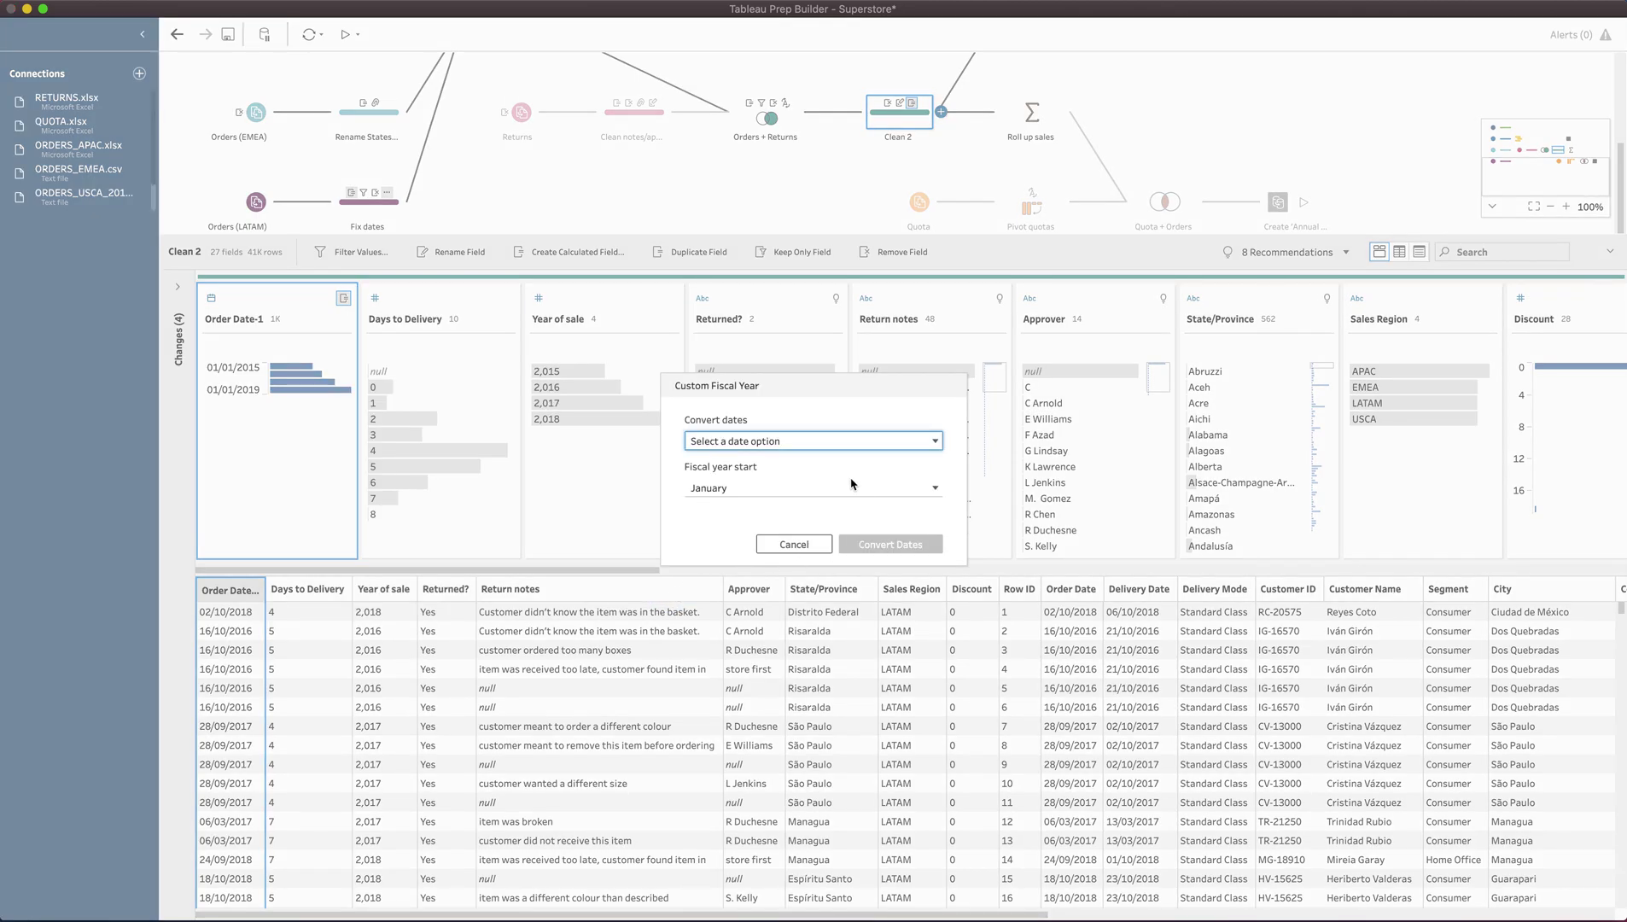
Convert Order Date-1 to Month Number with the fiscal year starting in April
{"action": "left_click_drag", "start_coordinate": [812, 395], "coordinate": [853, 322]}
{"action": "left_click", "coordinate": [850, 372]}
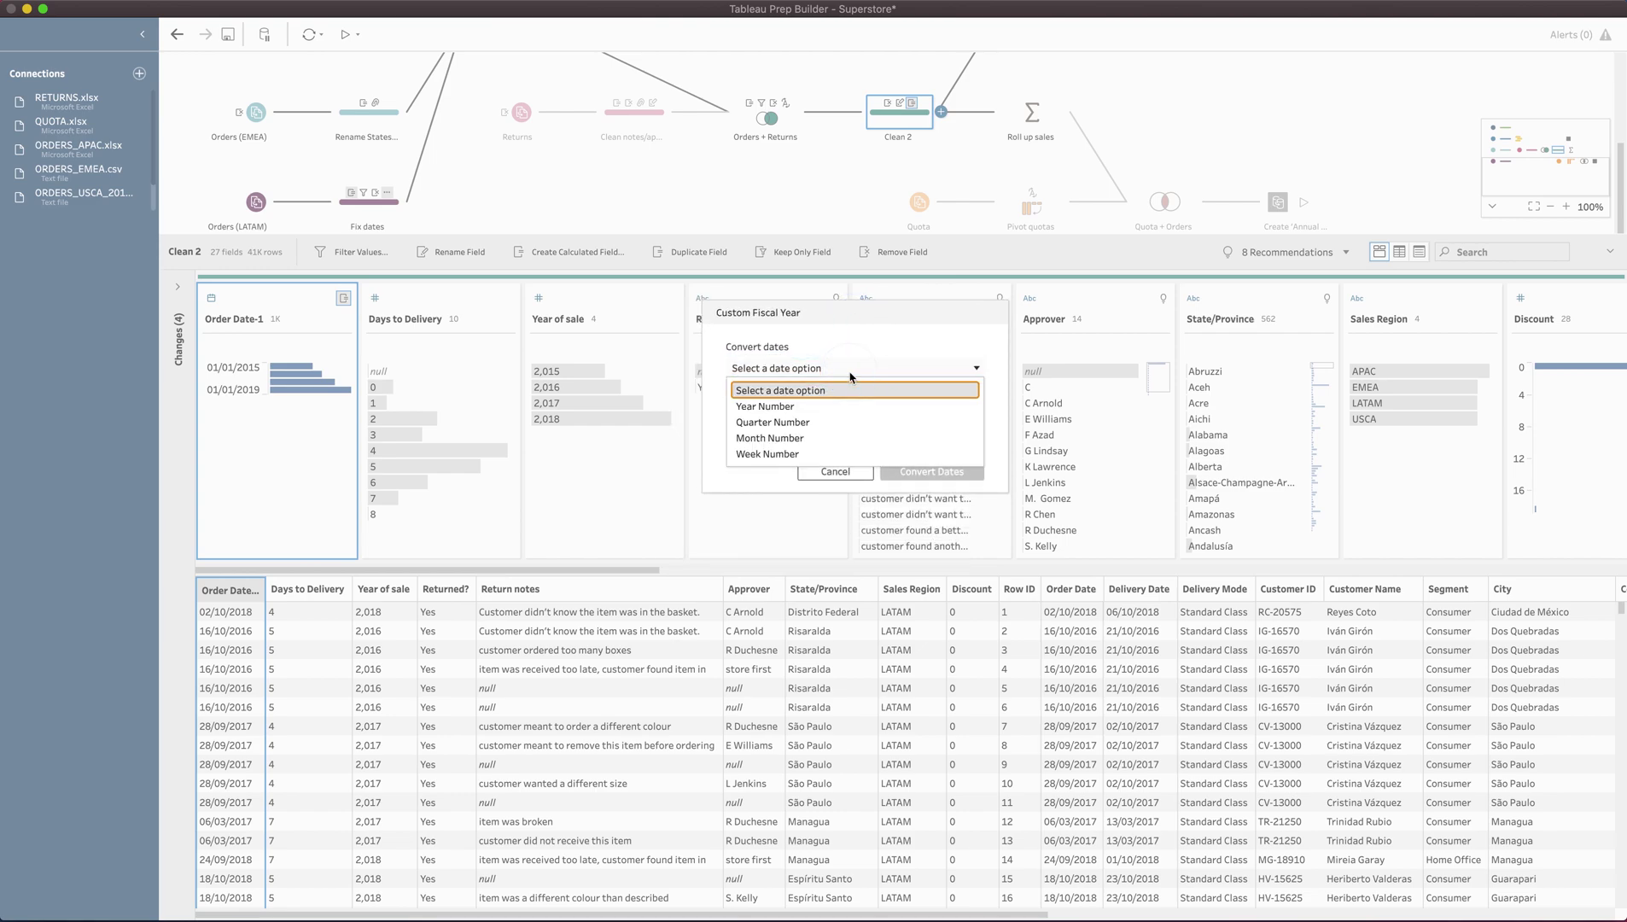
{"action": "left_click", "coordinate": [851, 372]}
{"action": "left_click", "coordinate": [850, 372]}
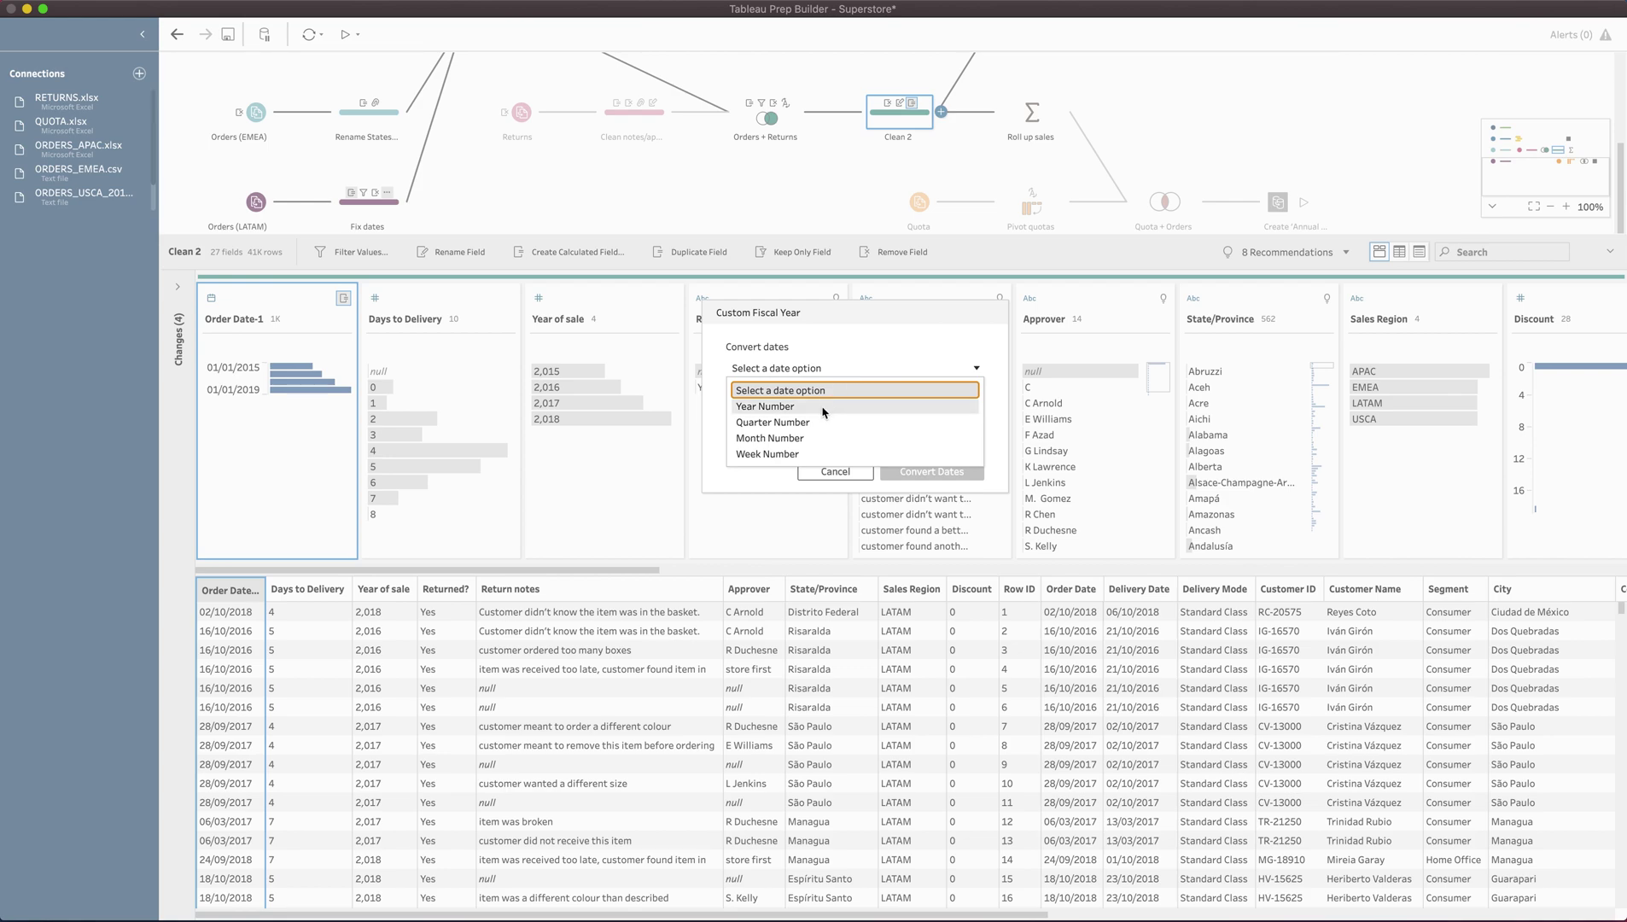
{"action": "left_click", "coordinate": [787, 439]}
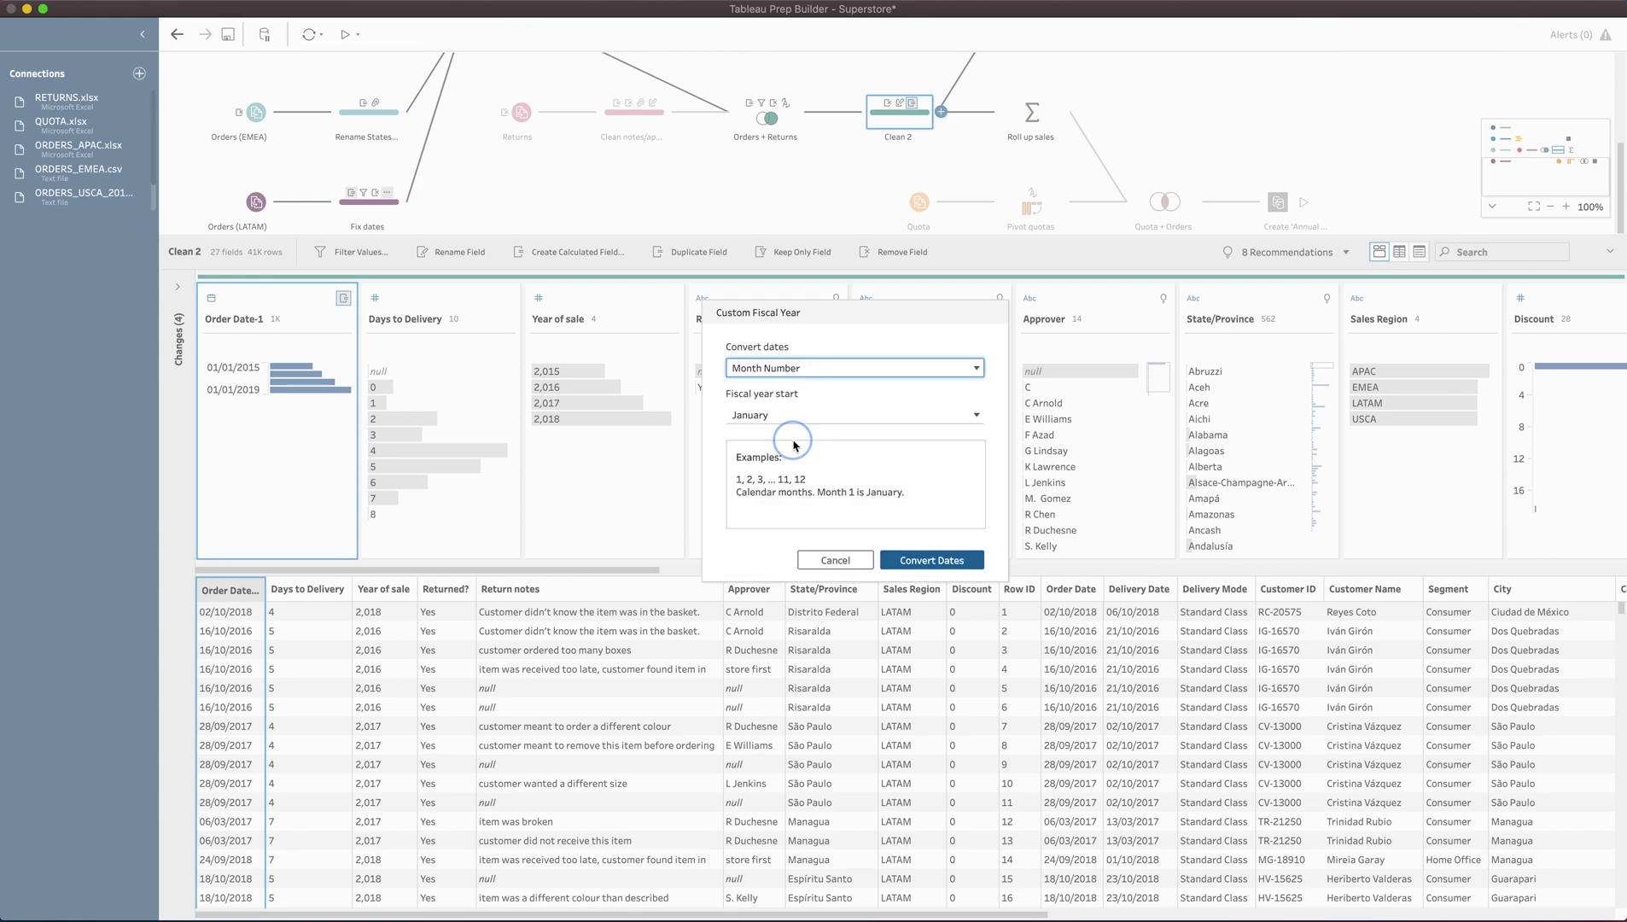
{"action": "left_click", "coordinate": [780, 418]}
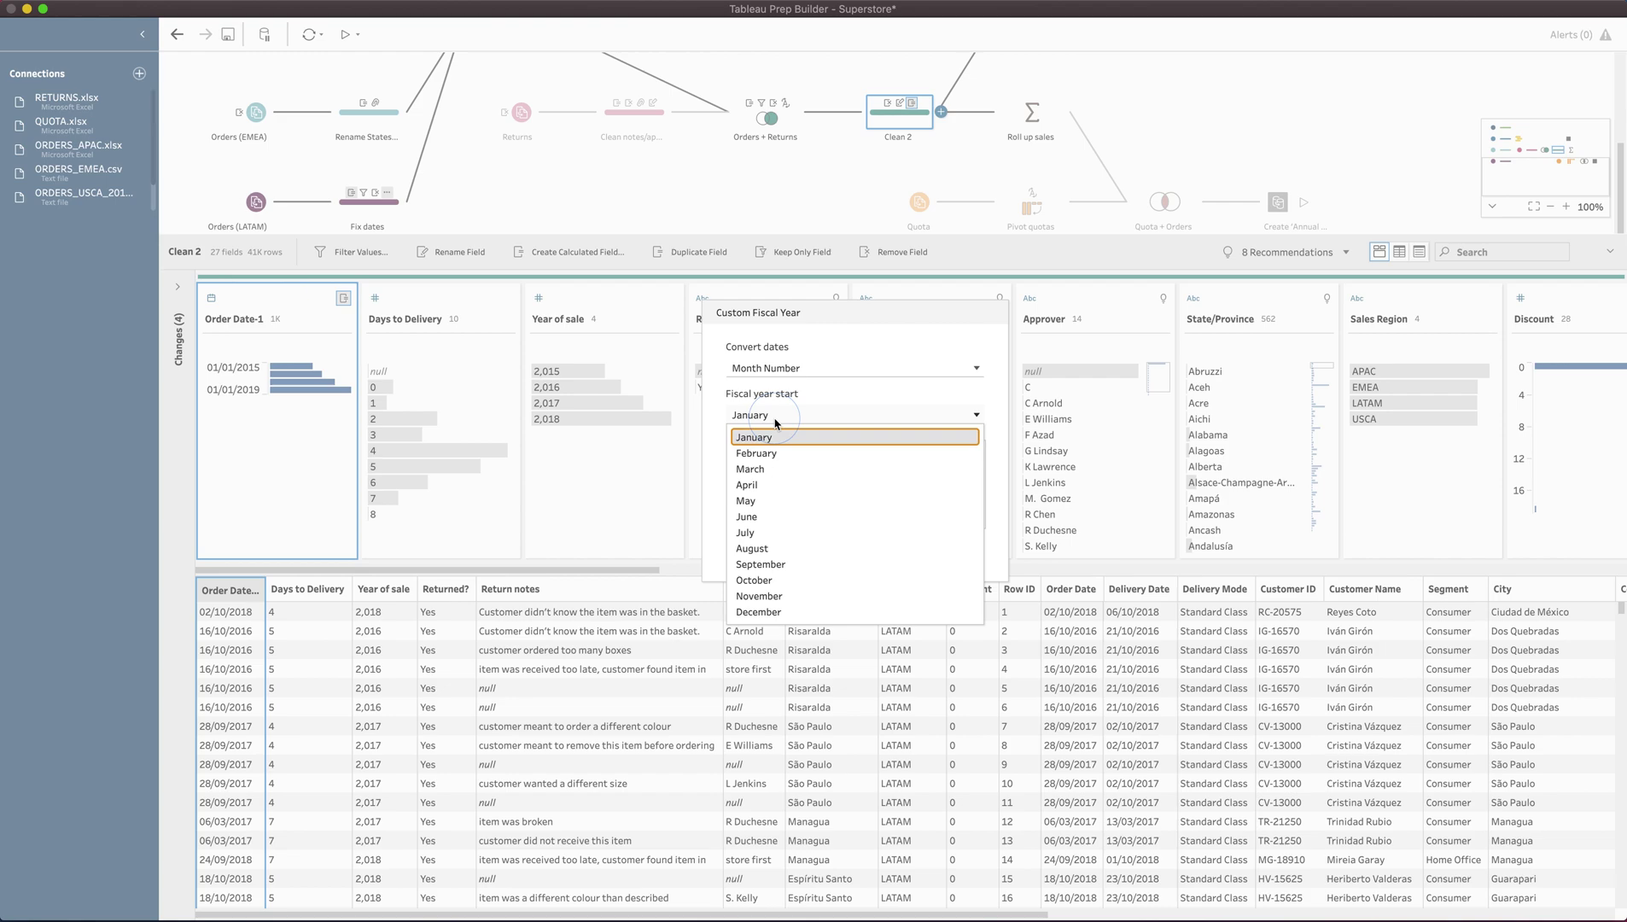
{"action": "left_click", "coordinate": [777, 487]}
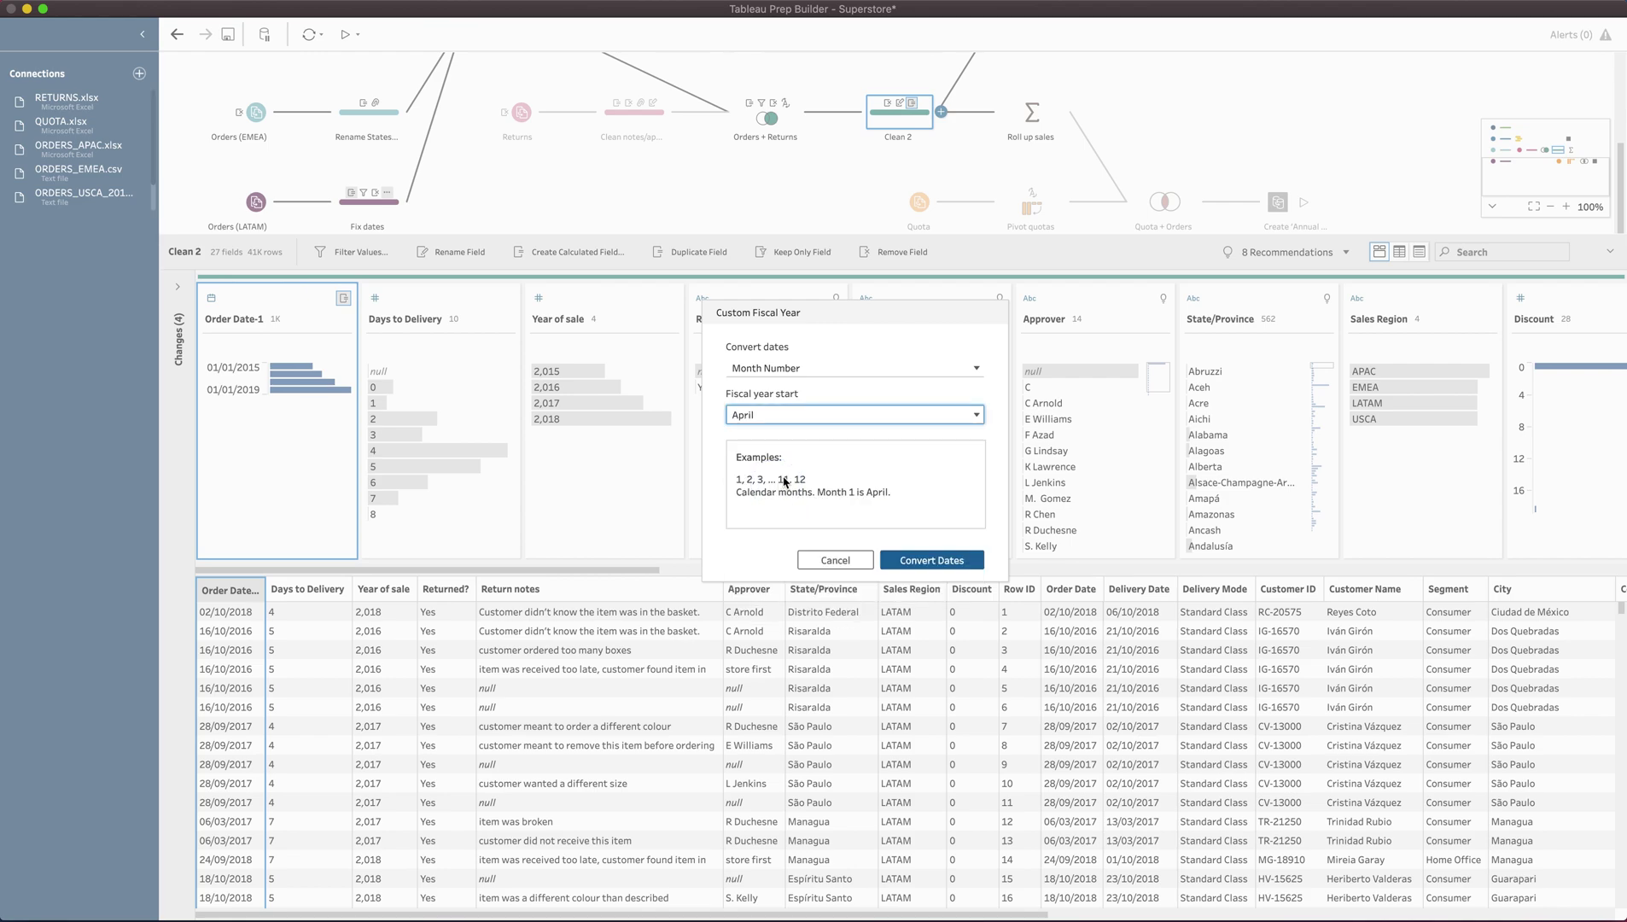
{"action": "left_click", "coordinate": [920, 562]}
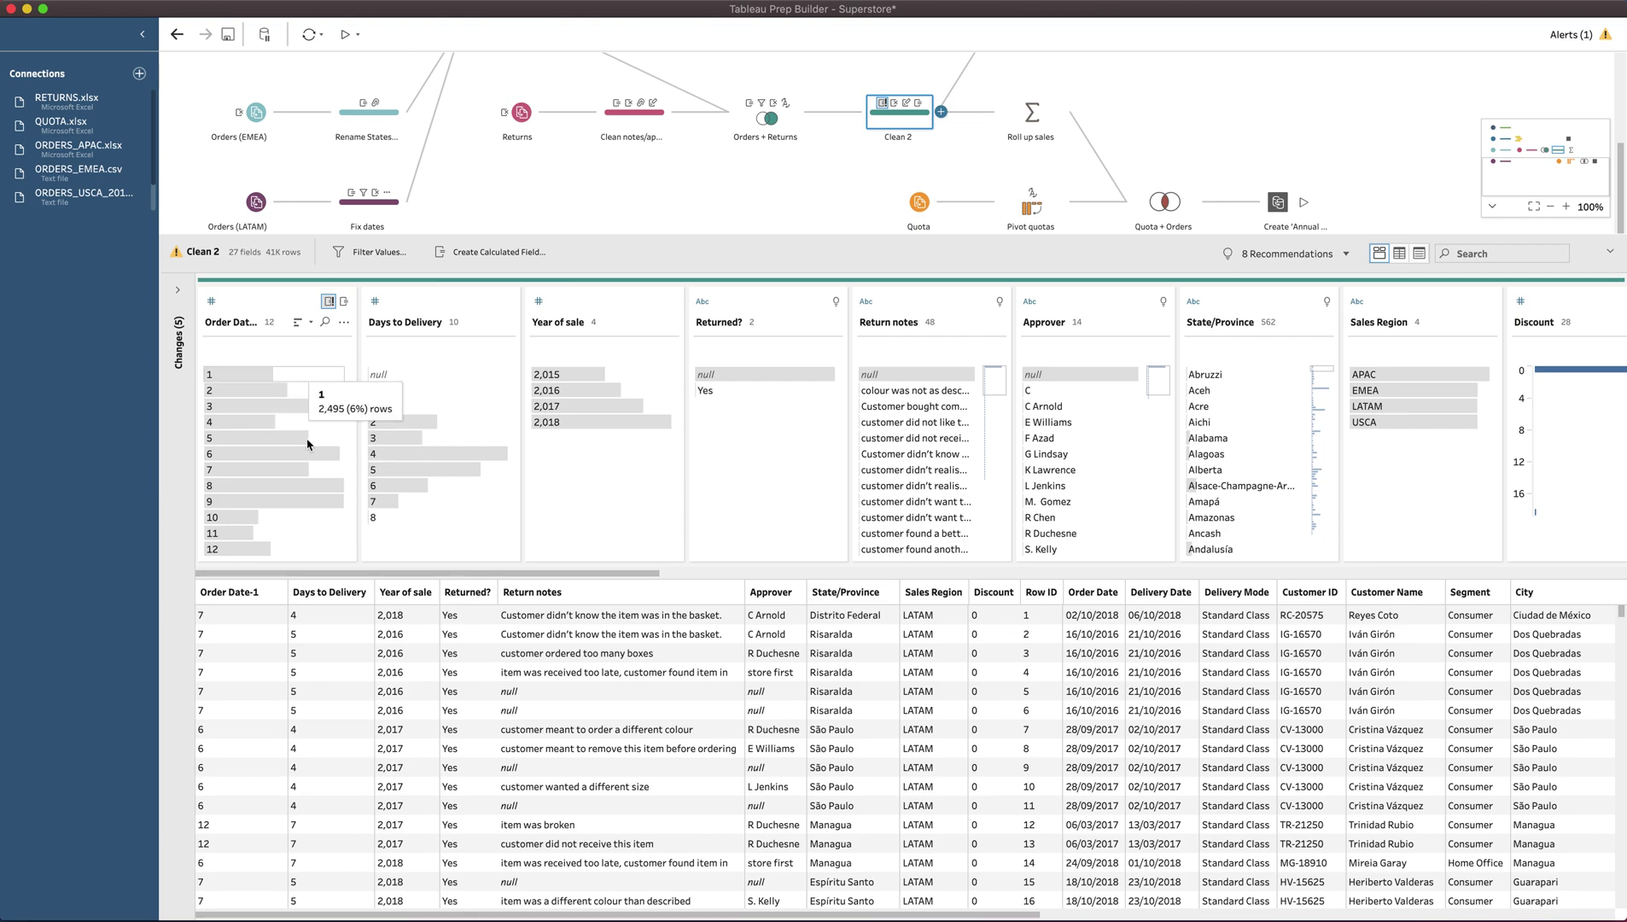
Filter to Order Date-1 value 1 and compare it against the original Order Date values
{"action": "left_click", "coordinate": [232, 376]}
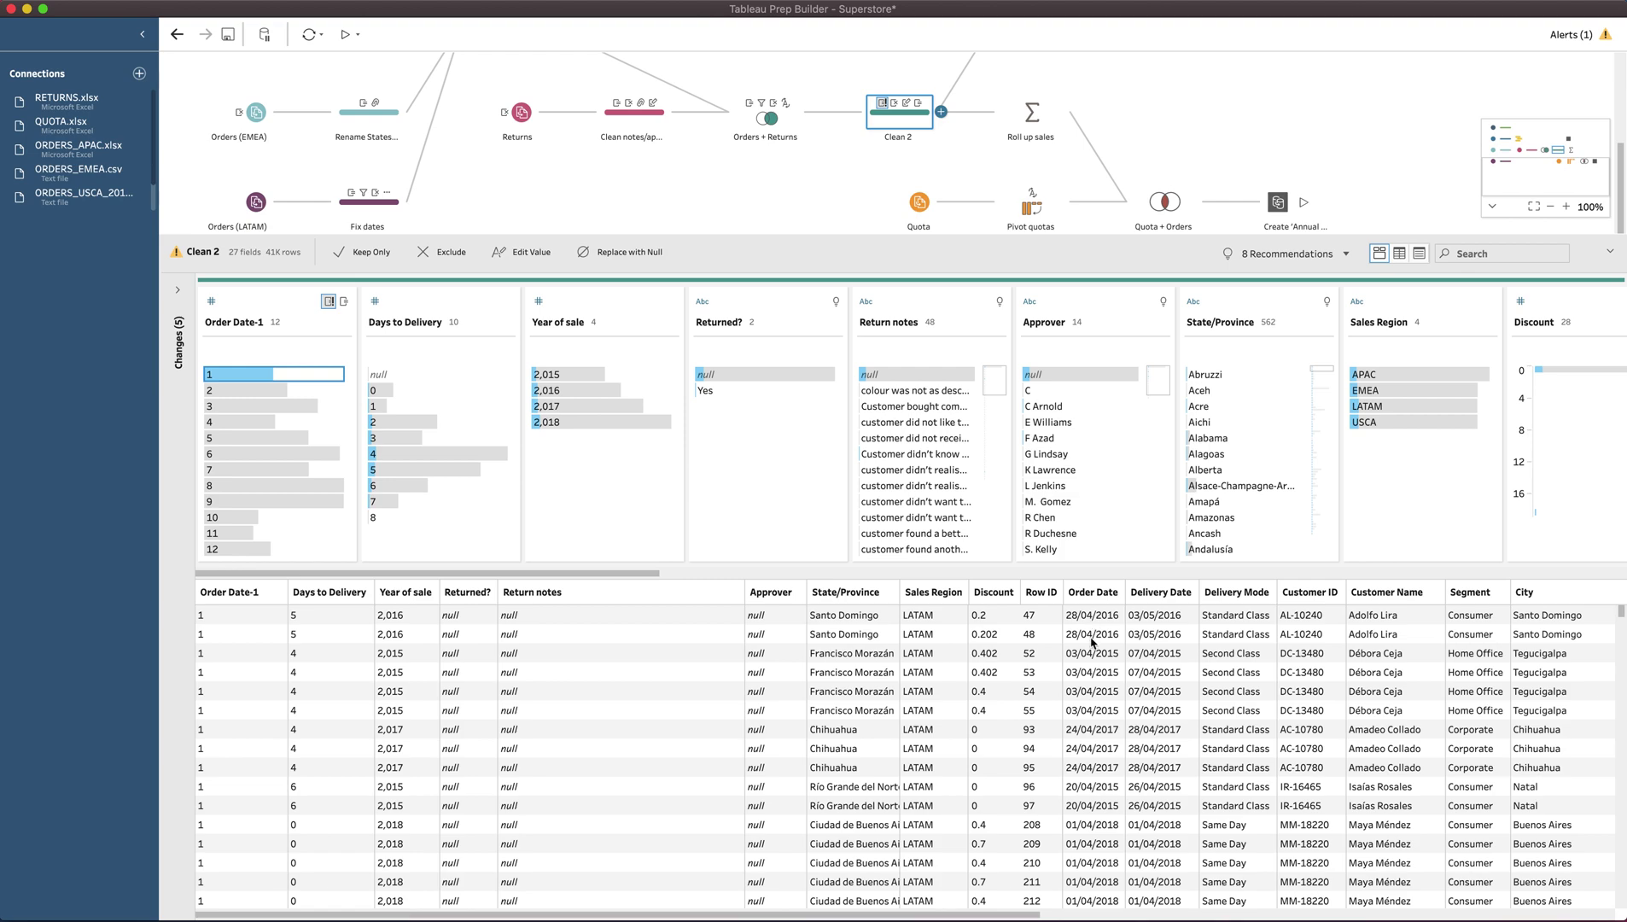
{"action": "left_click", "coordinate": [1086, 717]}
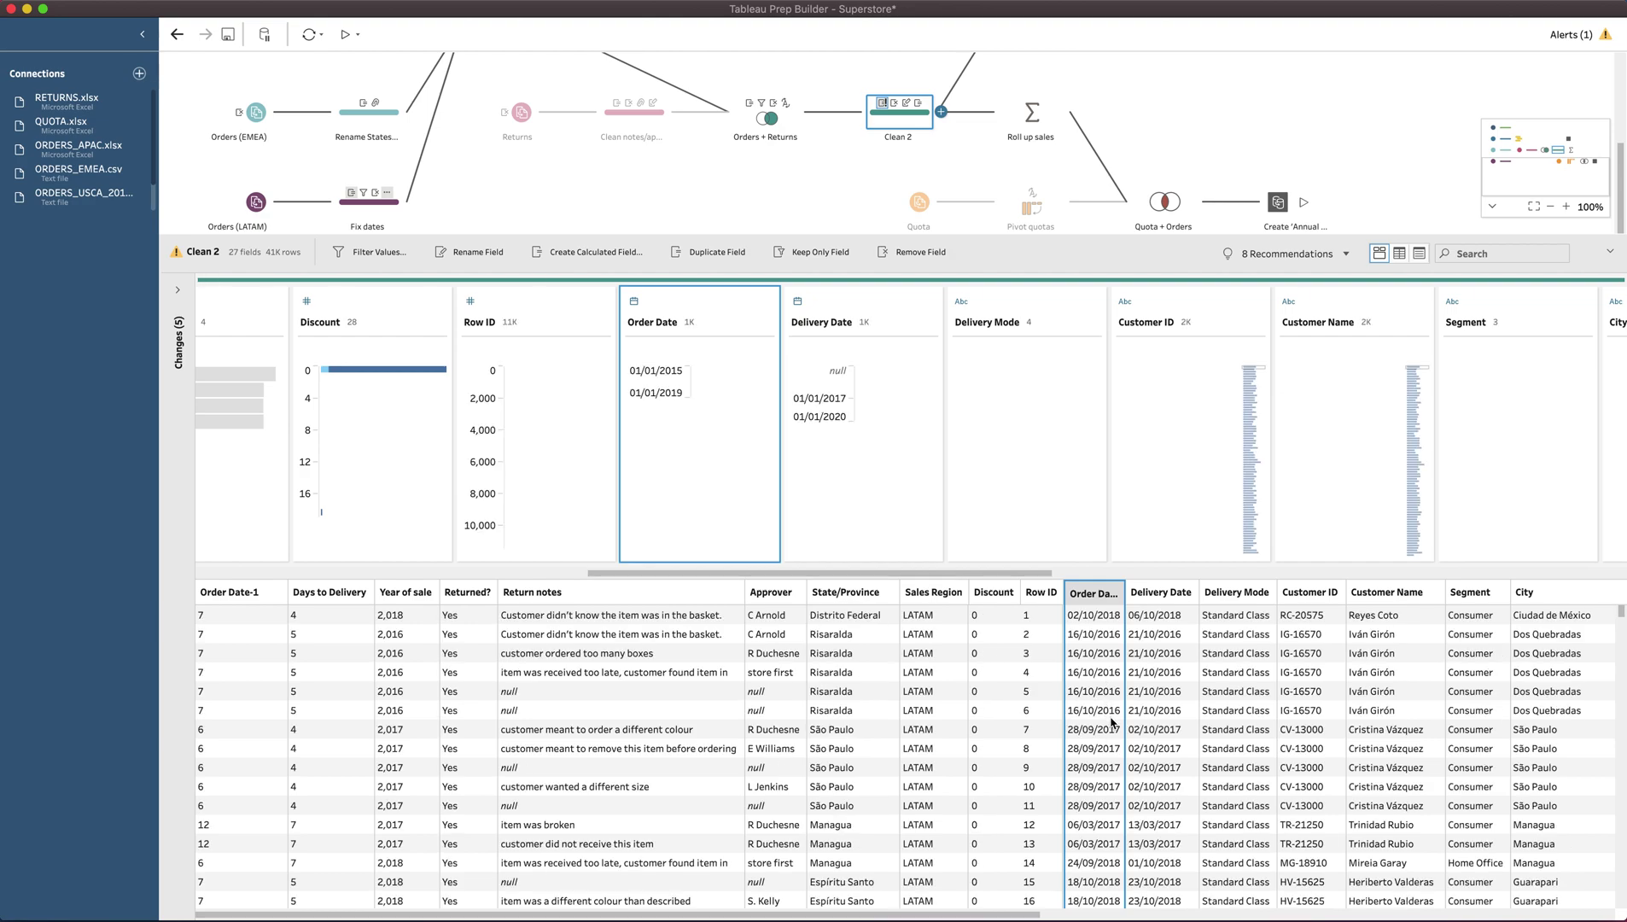
{"action": "left_click_drag", "start_coordinate": [885, 578], "coordinate": [185, 570]}
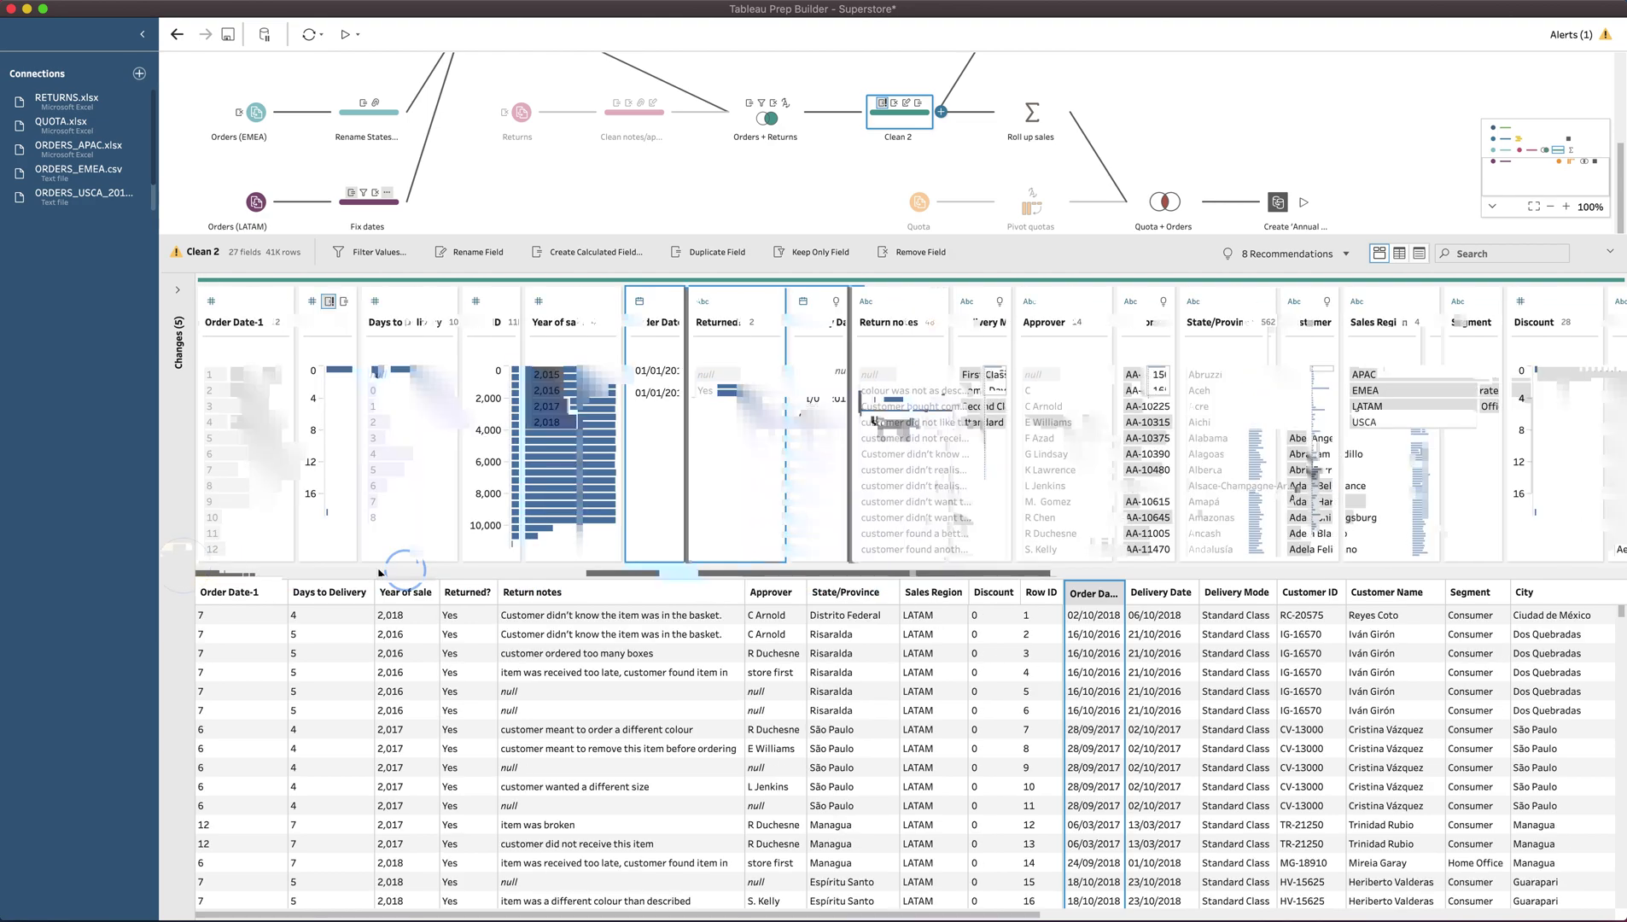
{"action": "left_click", "coordinate": [213, 377]}
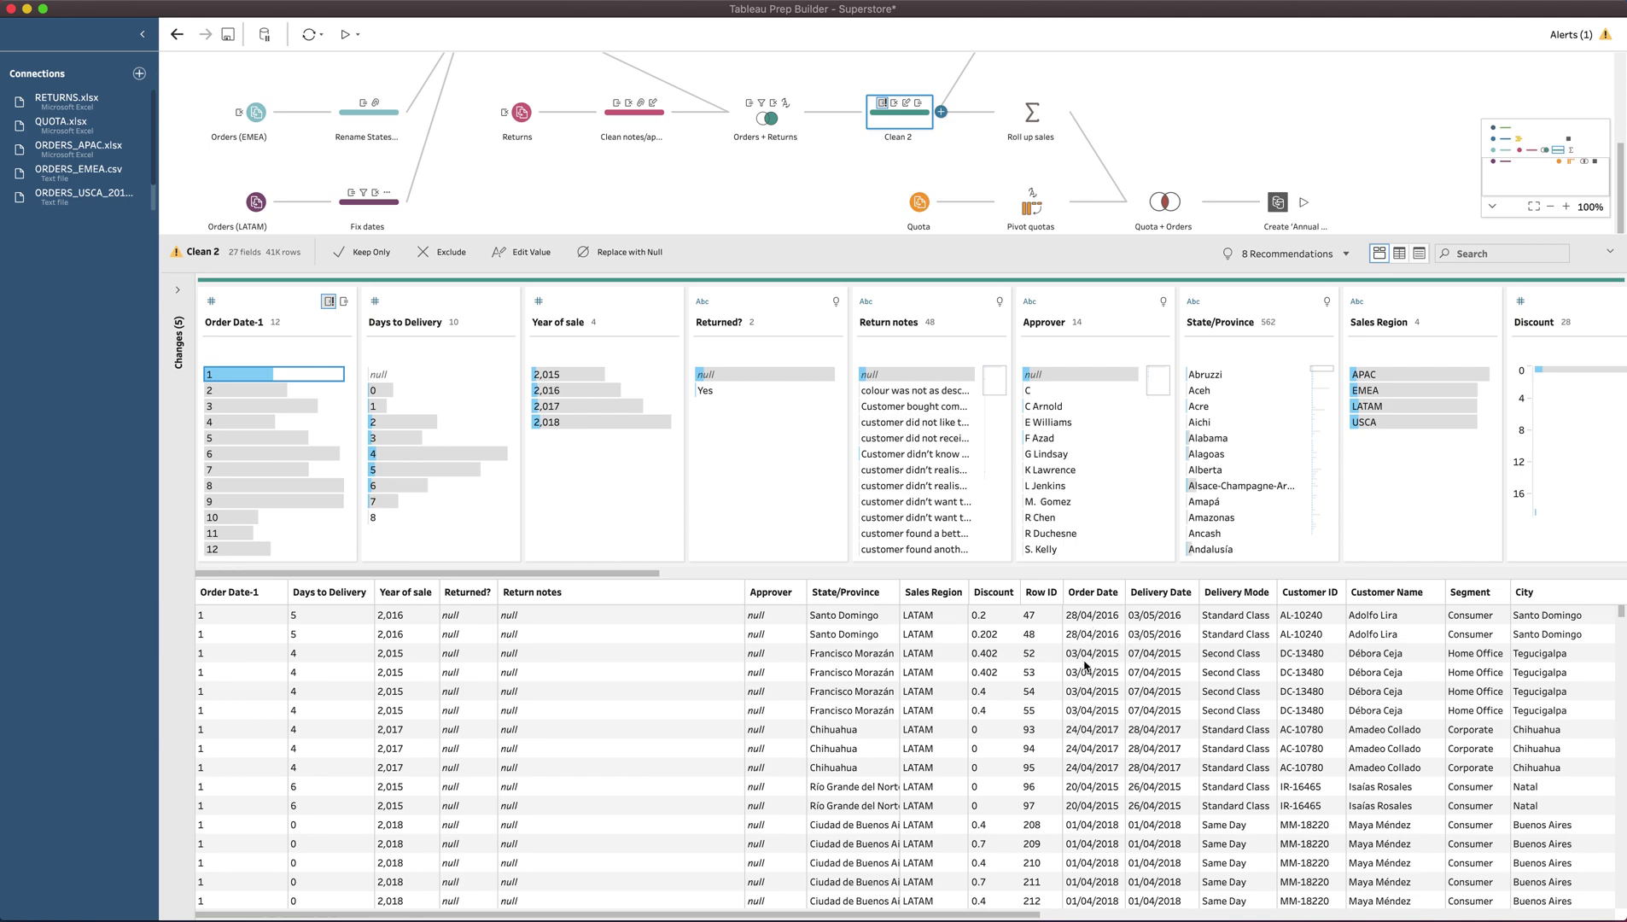
{"action": "scroll", "coordinate": [1106, 757], "scroll_direction": "down", "scroll_amount": 5}
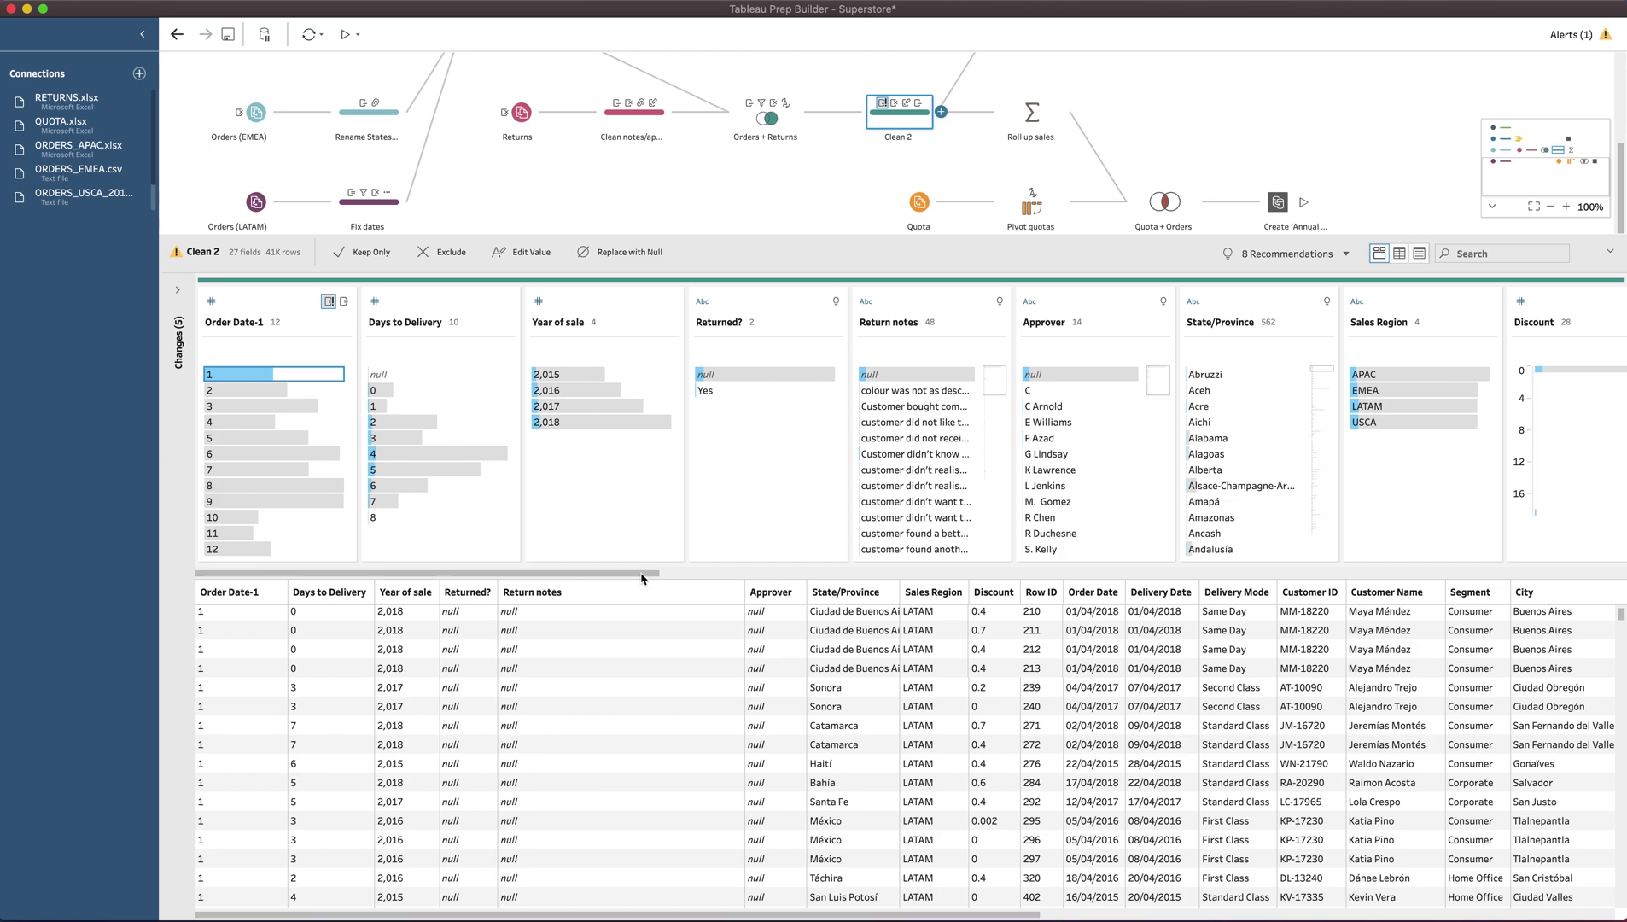
{"action": "left_click_drag", "start_coordinate": [644, 573], "coordinate": [724, 577]}
Convert the original Order Date to Year Number with an April fiscal year start
{"action": "left_click", "coordinate": [1091, 592]}
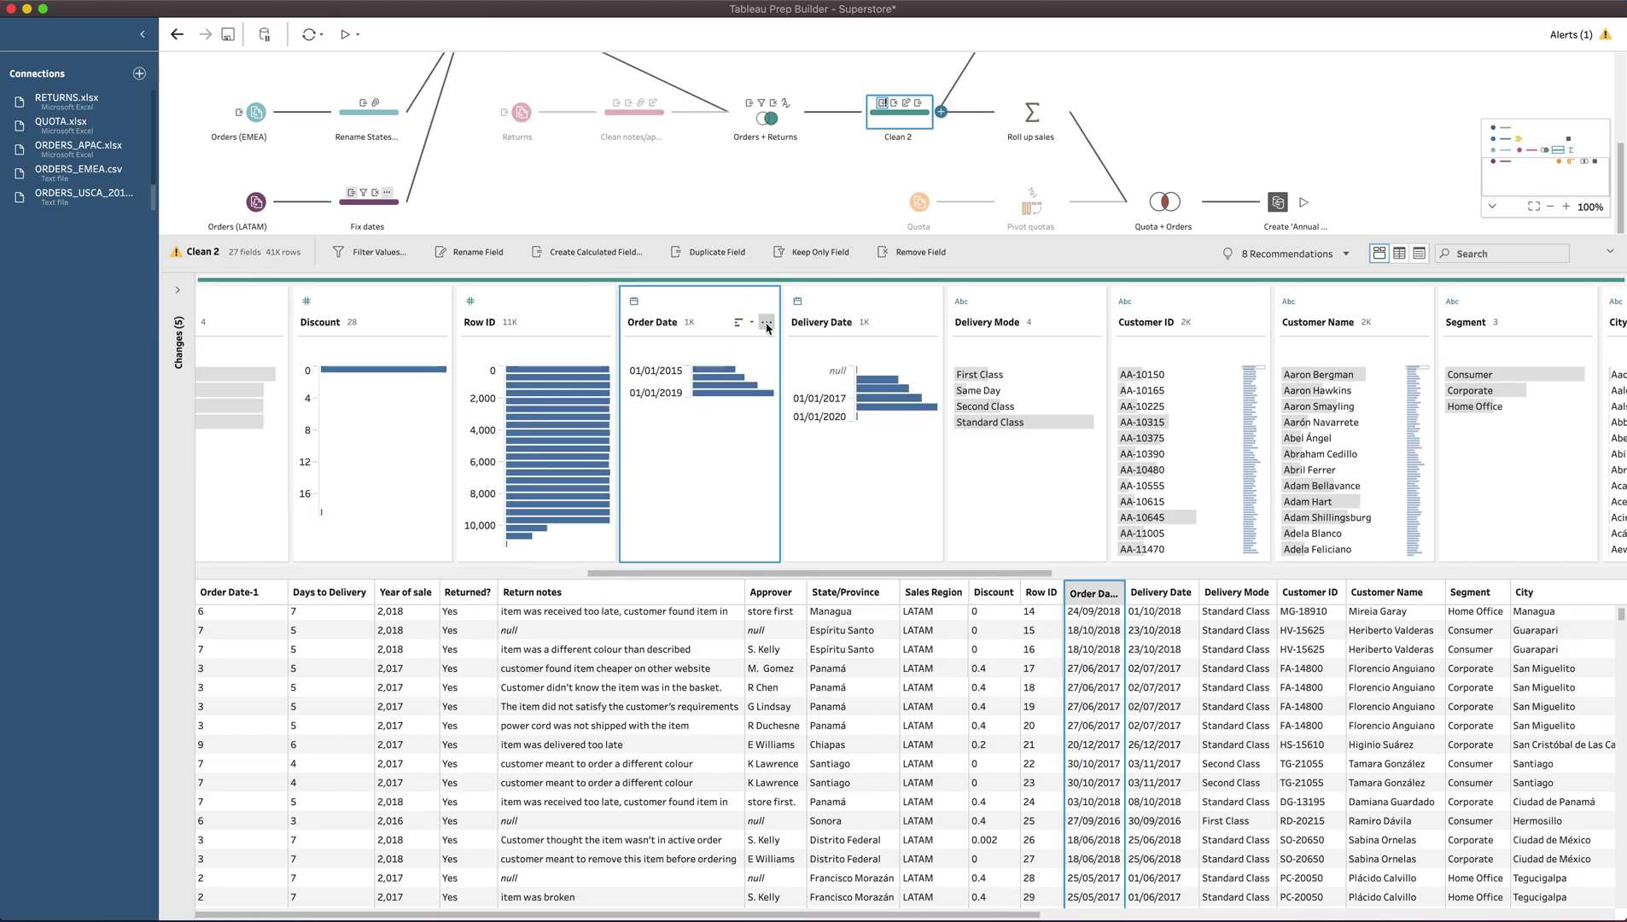
{"action": "left_click", "coordinate": [767, 322]}
{"action": "mouse_move", "coordinate": [776, 343]}
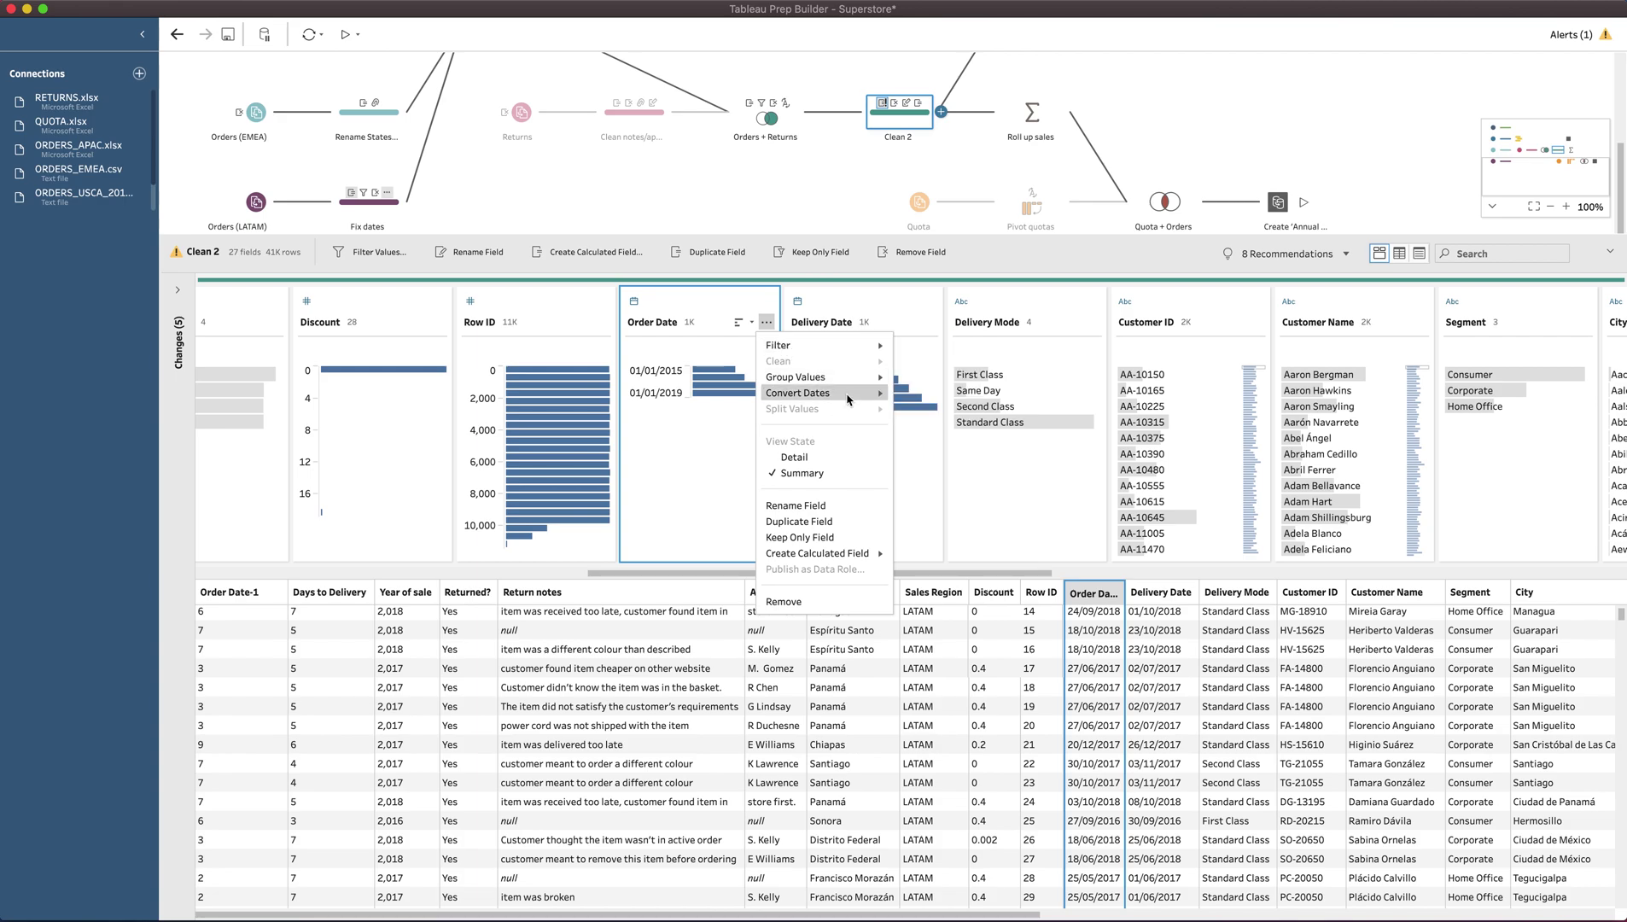
{"action": "mouse_move", "coordinate": [820, 392]}
{"action": "left_click", "coordinate": [970, 507]}
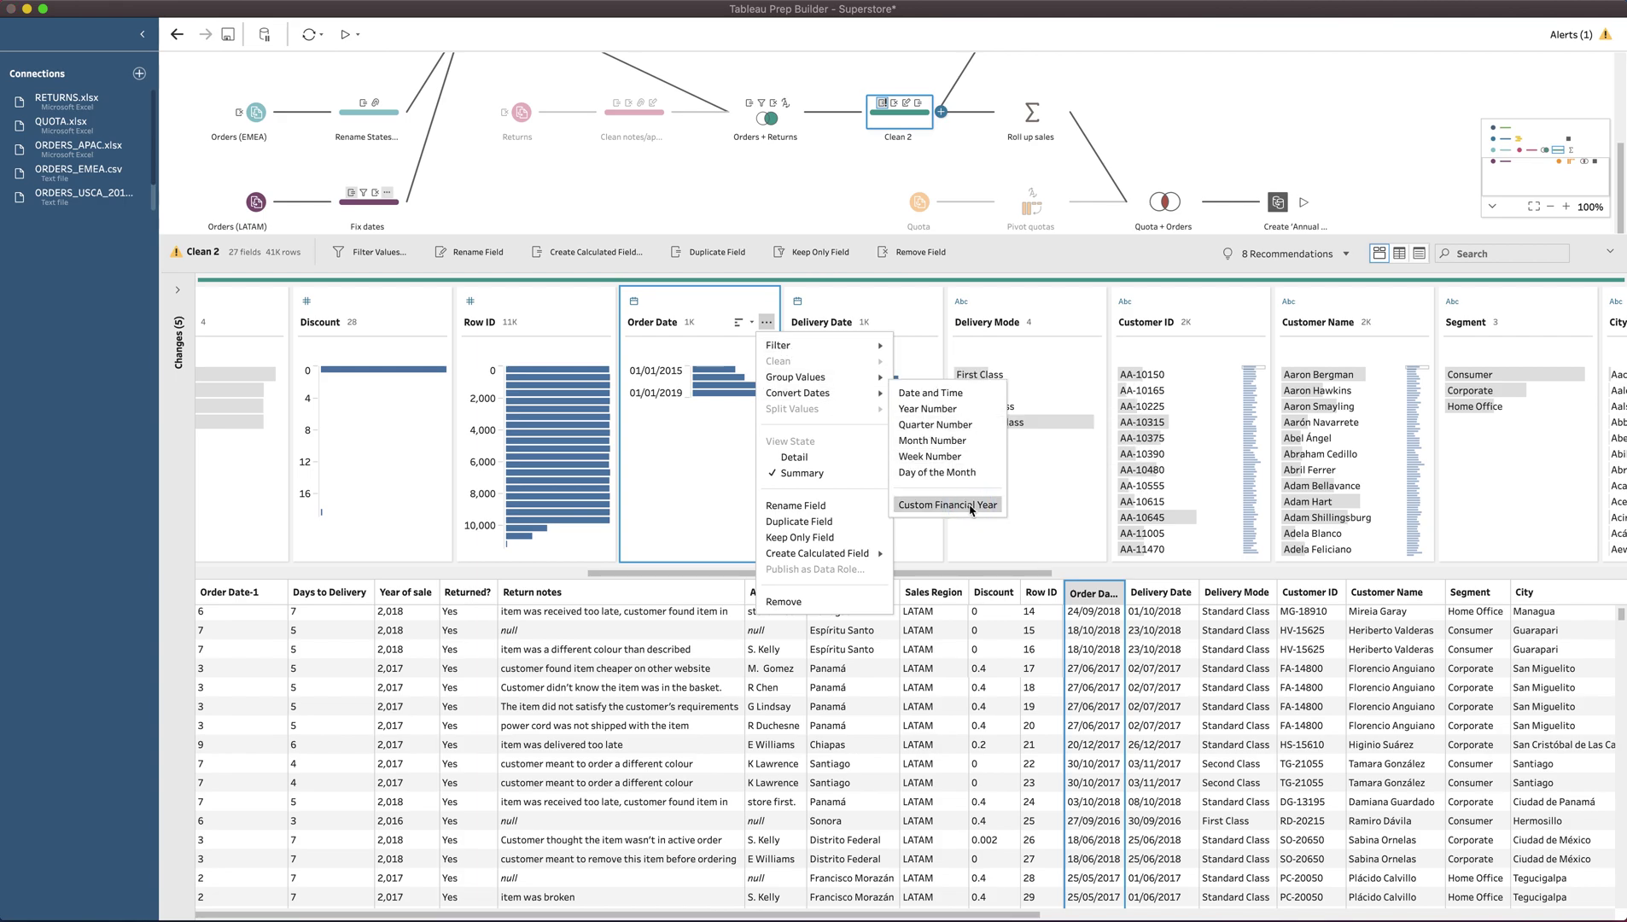
{"action": "left_click", "coordinate": [791, 442]}
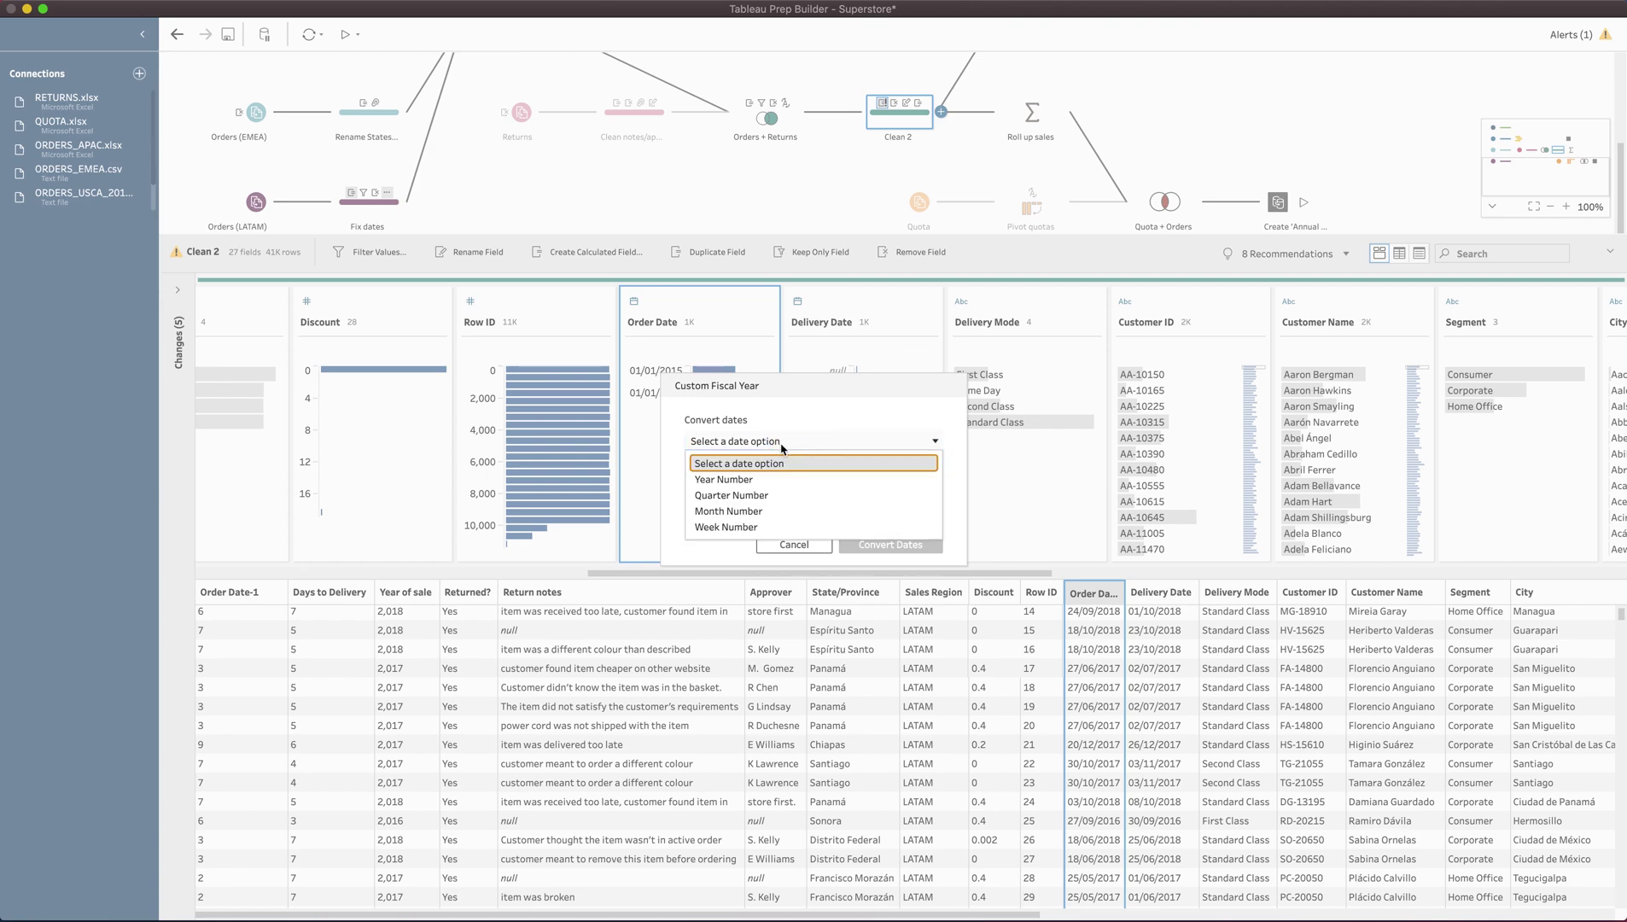
{"action": "left_click", "coordinate": [749, 476]}
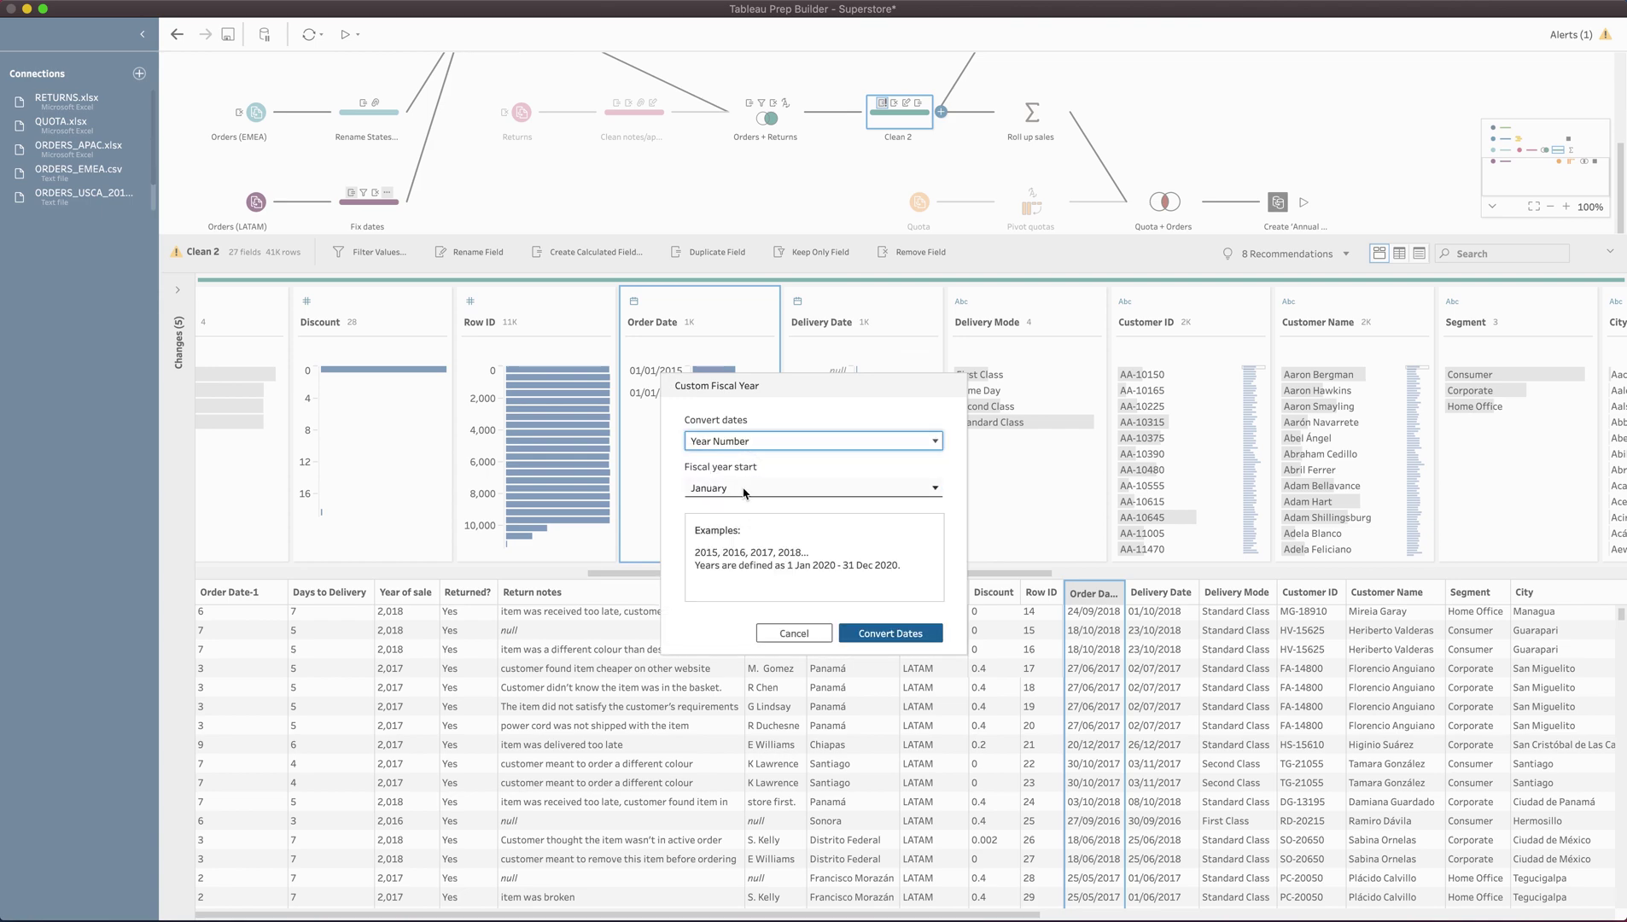
{"action": "left_click", "coordinate": [752, 490]}
{"action": "left_click", "coordinate": [722, 562]}
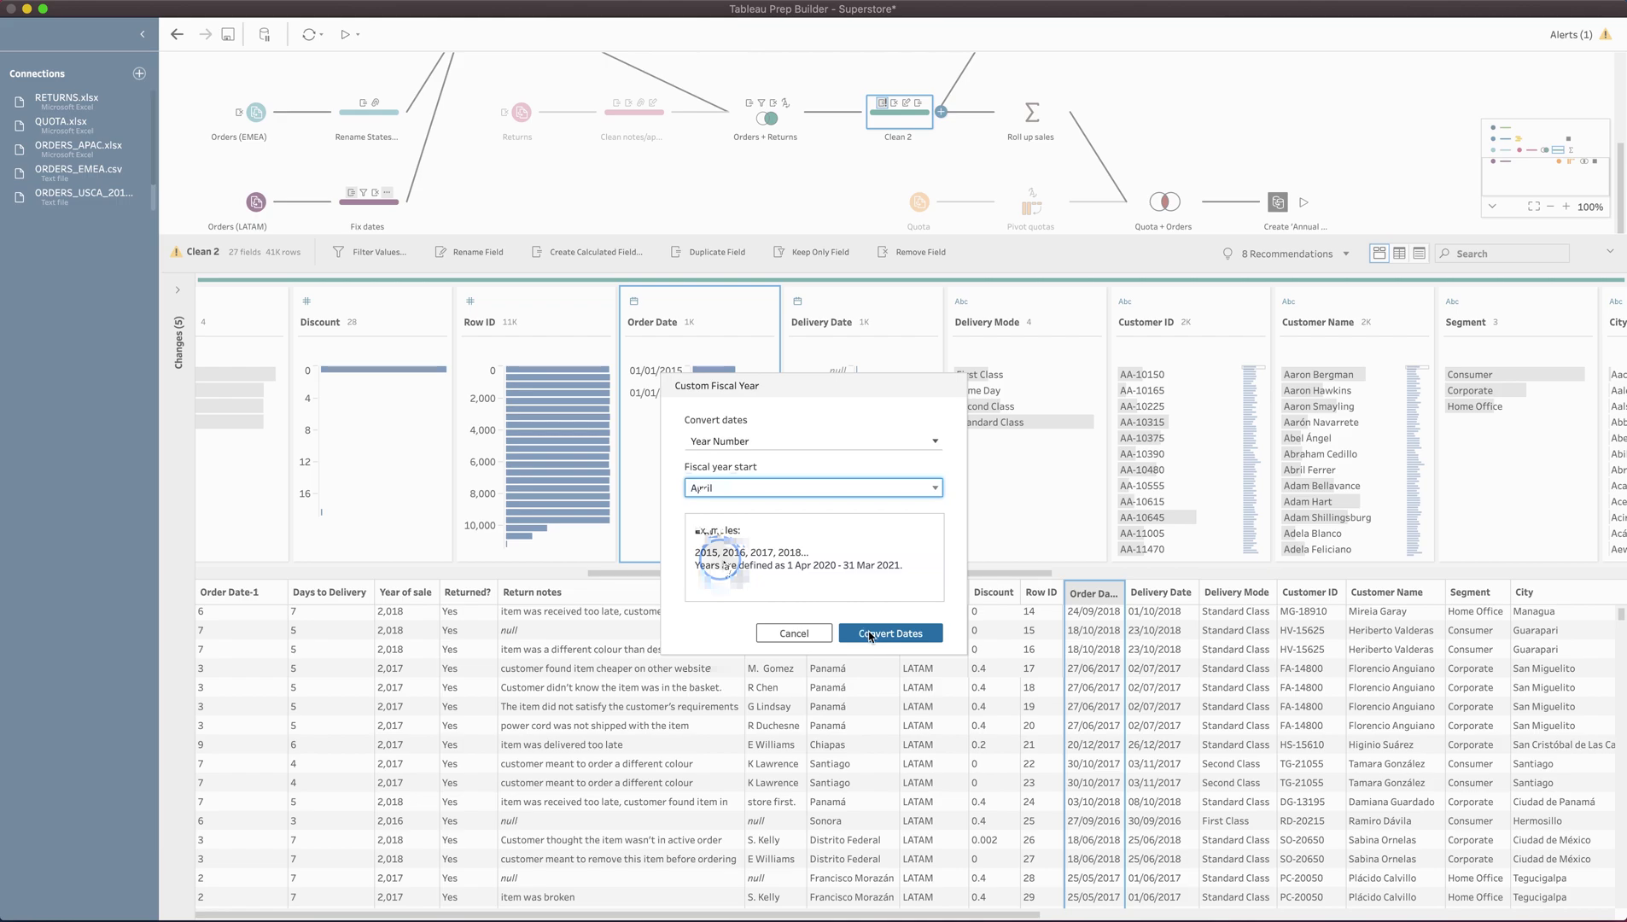
{"action": "key", "text": "Return"}
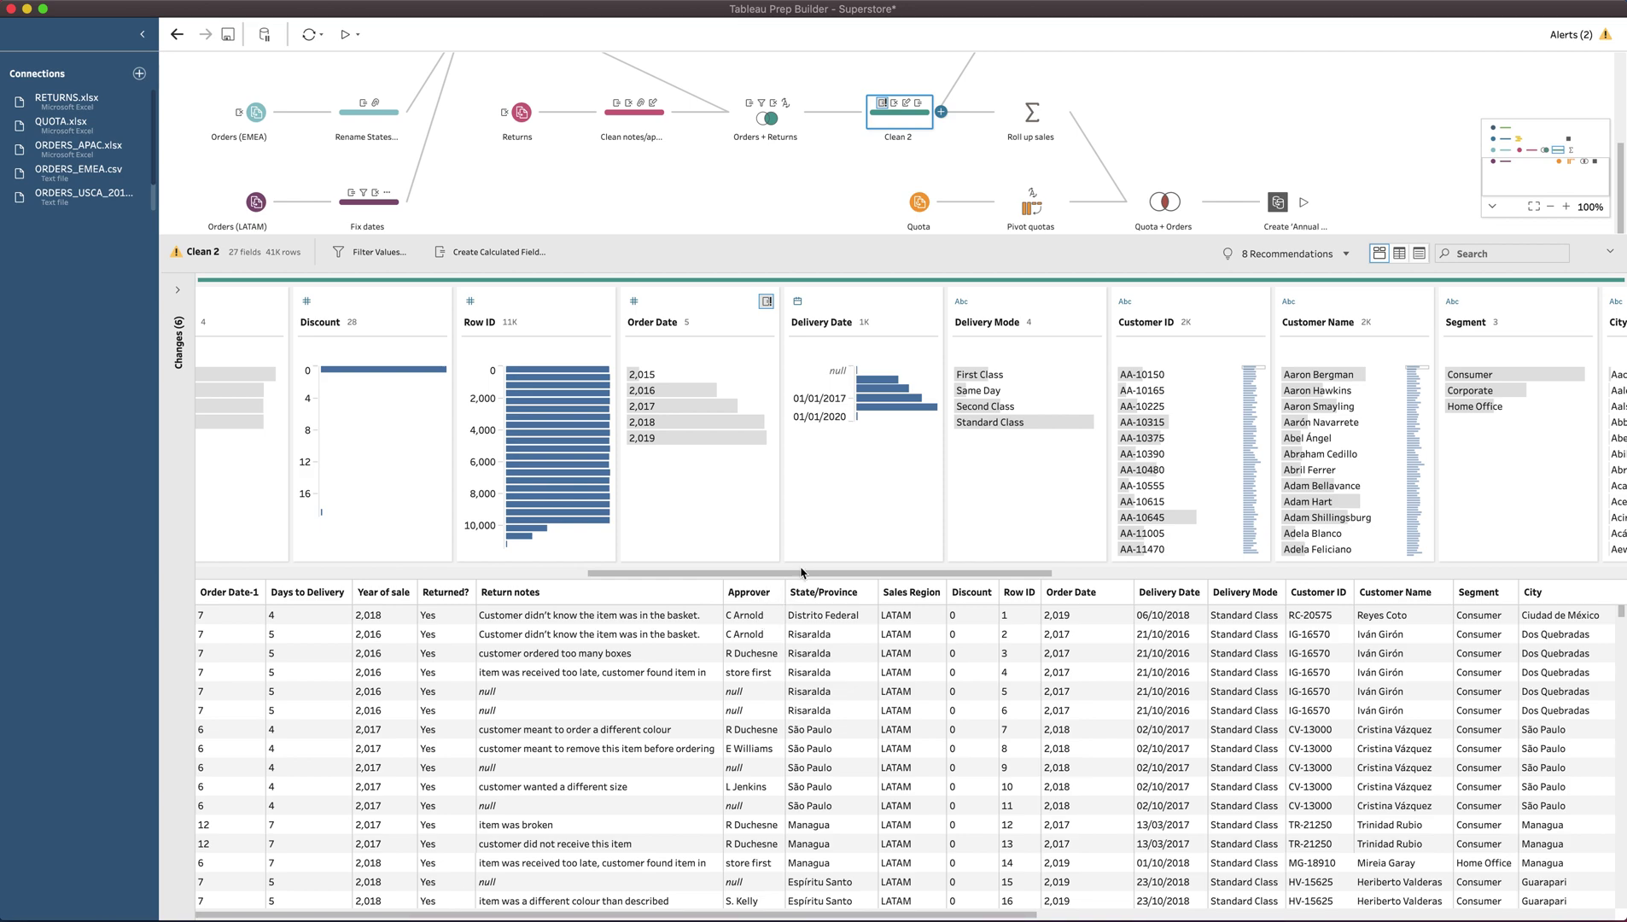
Select the Order Date column and expand the Changes pane listing all six changes
{"action": "left_click_drag", "start_coordinate": [803, 572], "coordinate": [202, 566]}
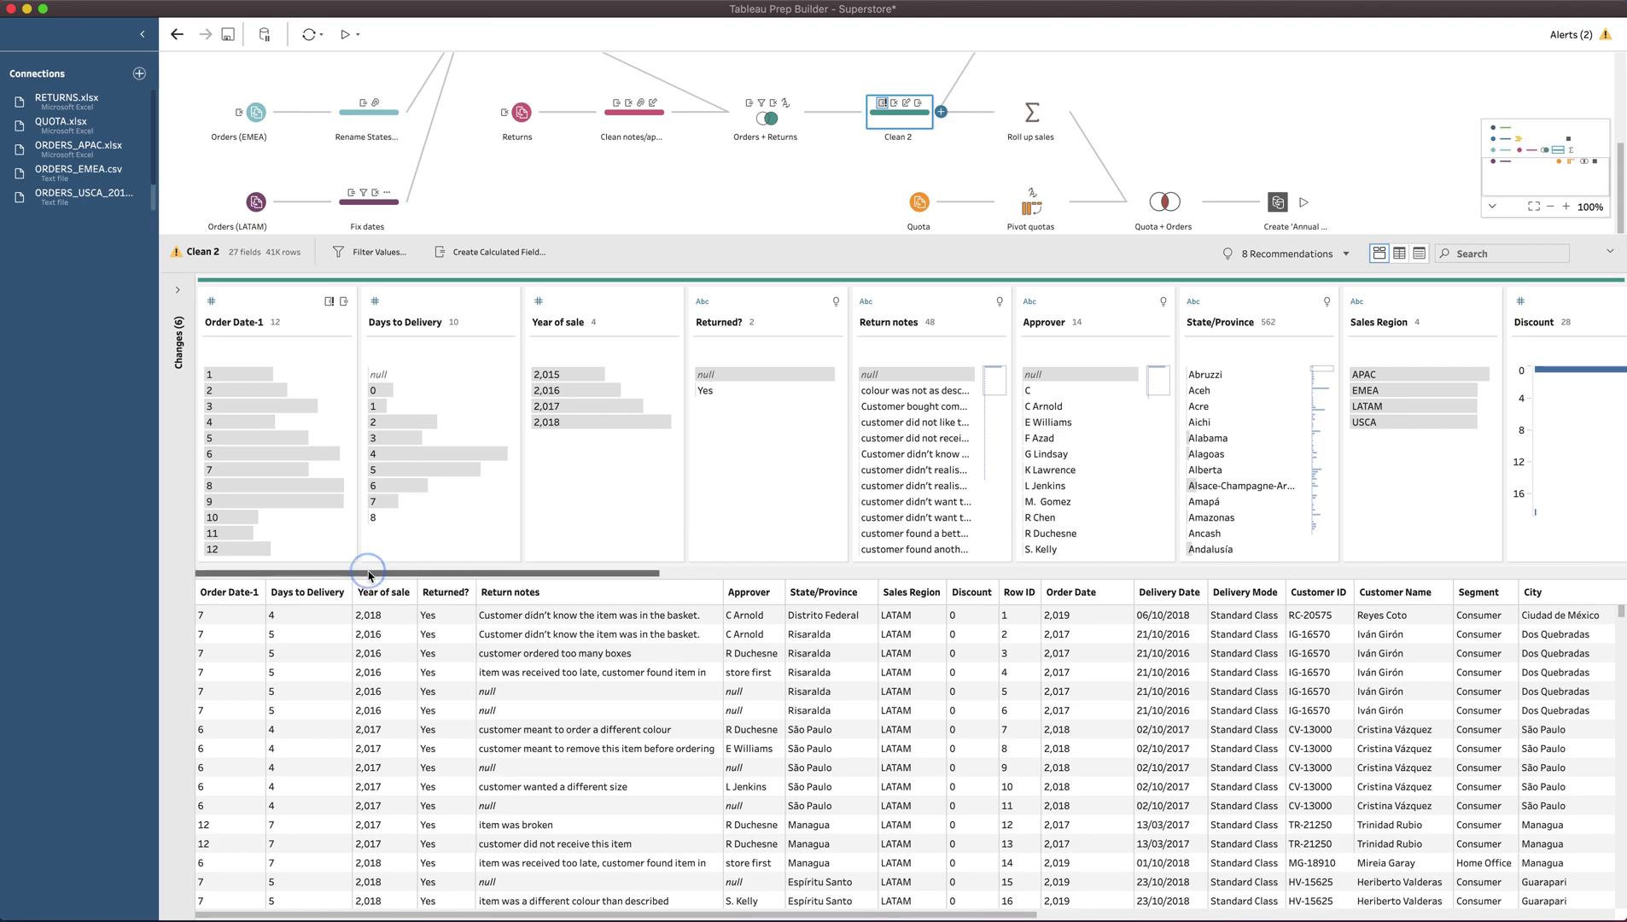
{"action": "left_click_drag", "start_coordinate": [342, 574], "coordinate": [759, 570]}
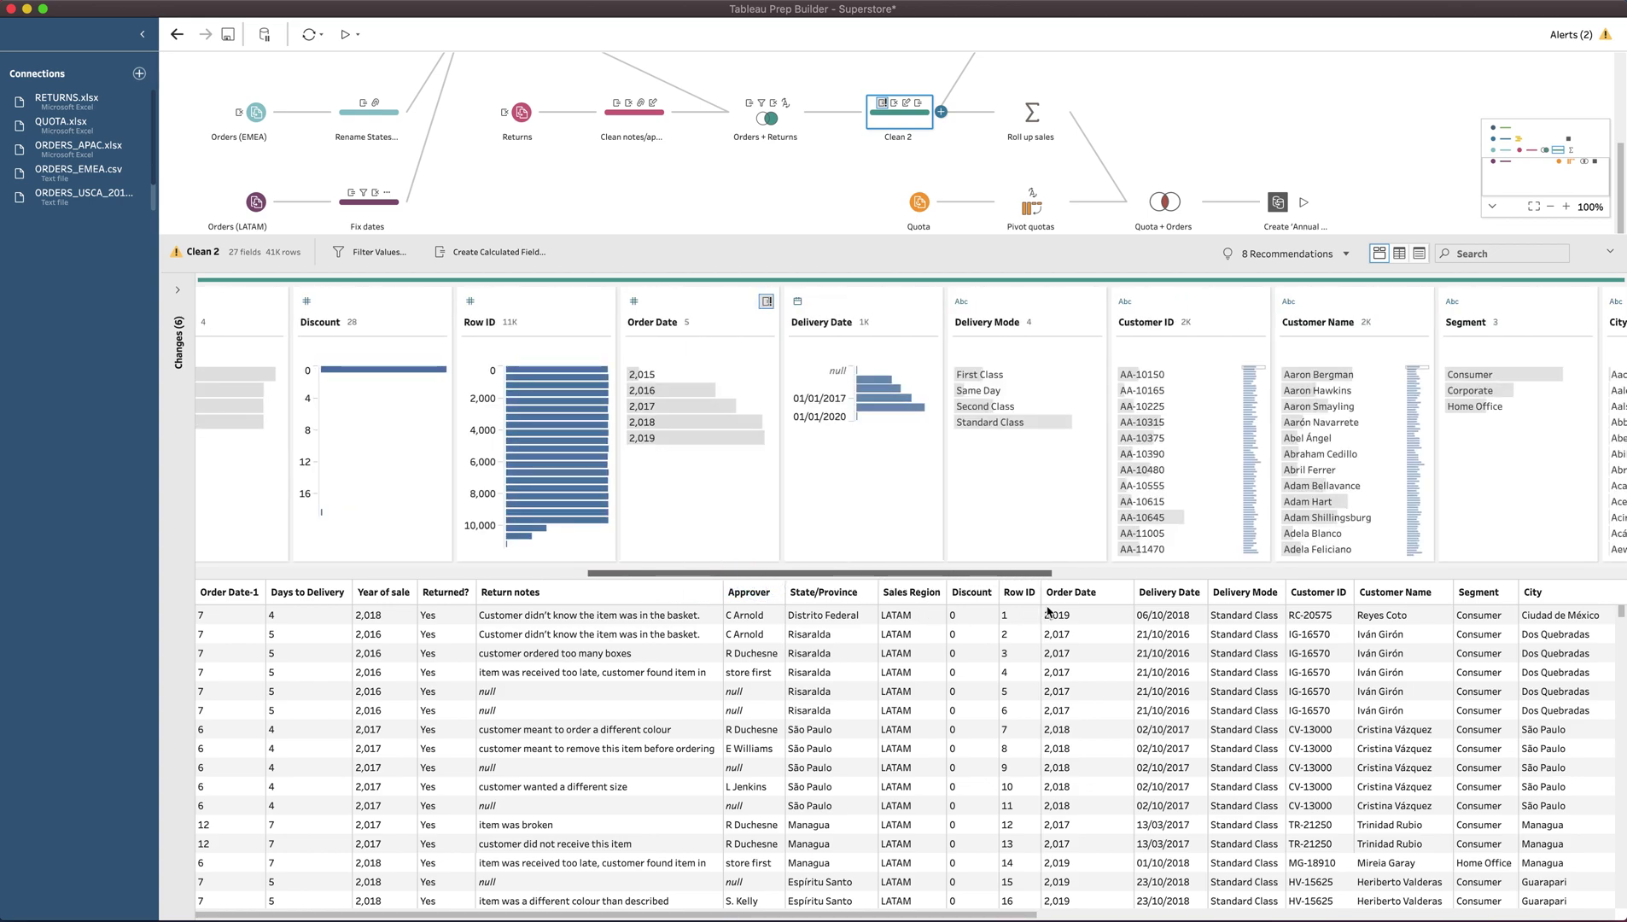
{"action": "left_click", "coordinate": [1091, 592]}
{"action": "left_click", "coordinate": [1097, 595]}
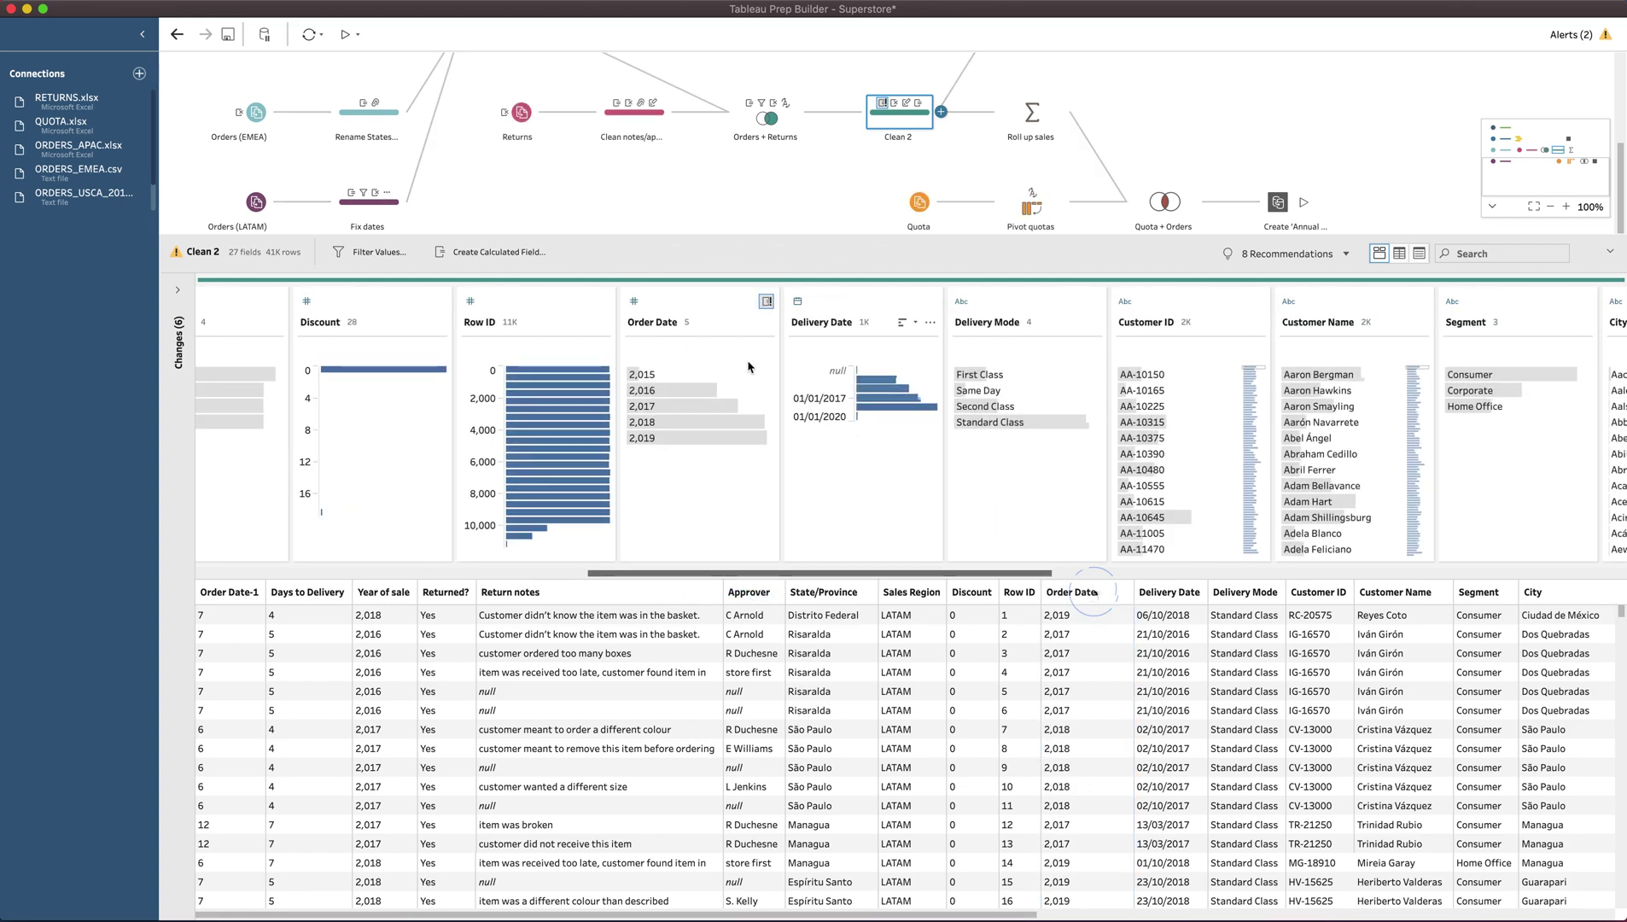
{"action": "left_click", "coordinate": [1096, 595]}
{"action": "mouse_move", "coordinate": [771, 300]}
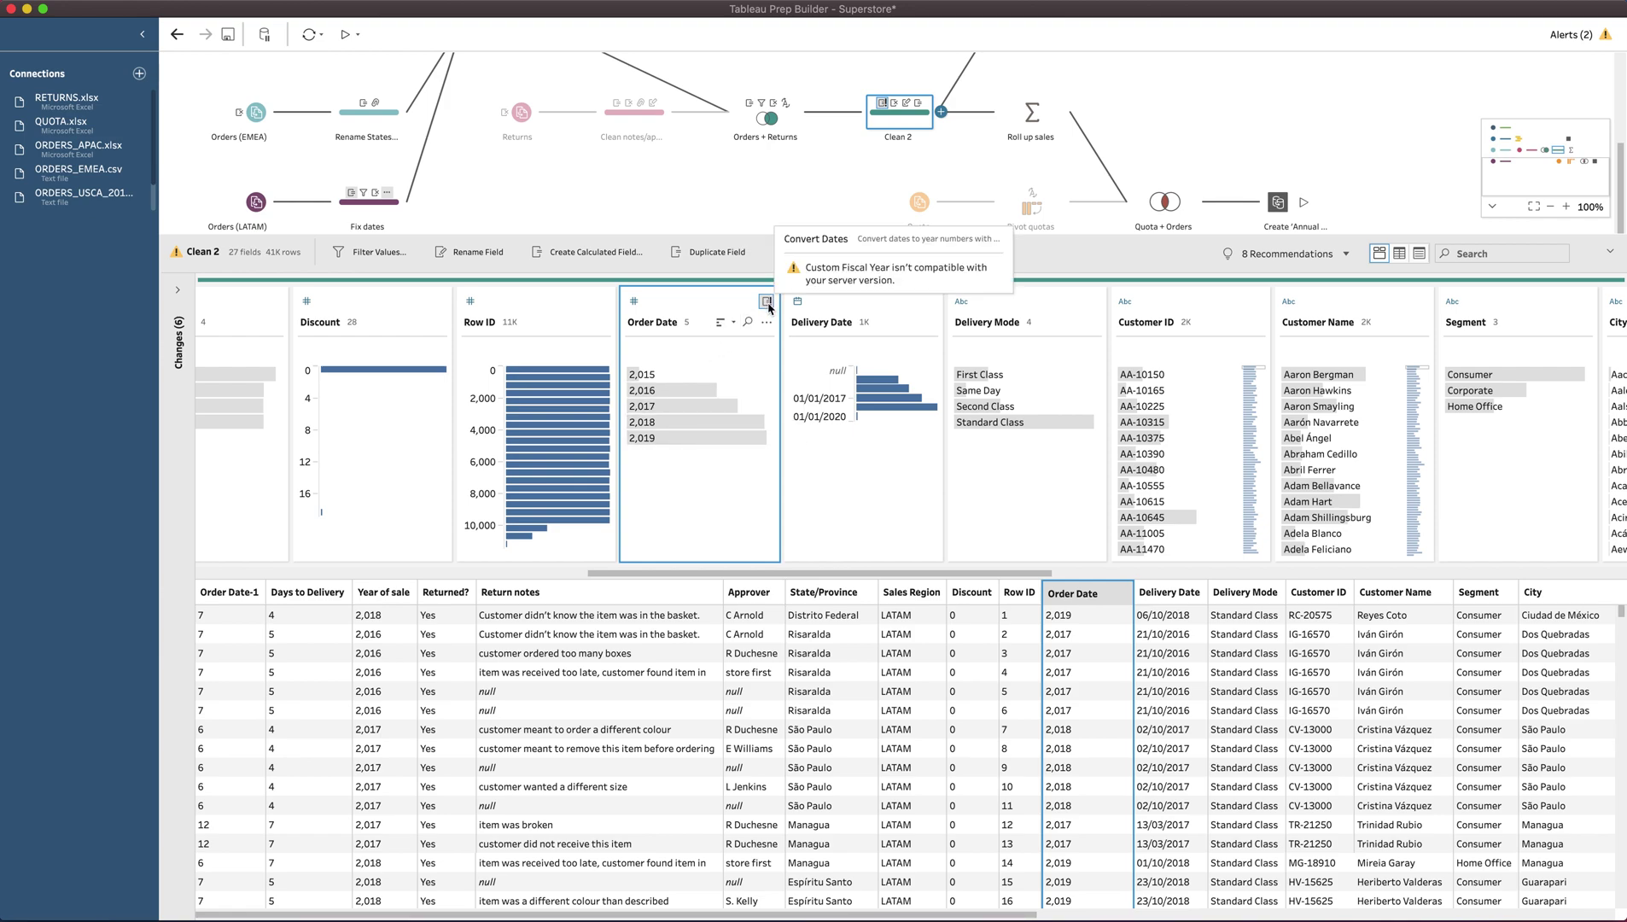
{"action": "left_click", "coordinate": [178, 295]}
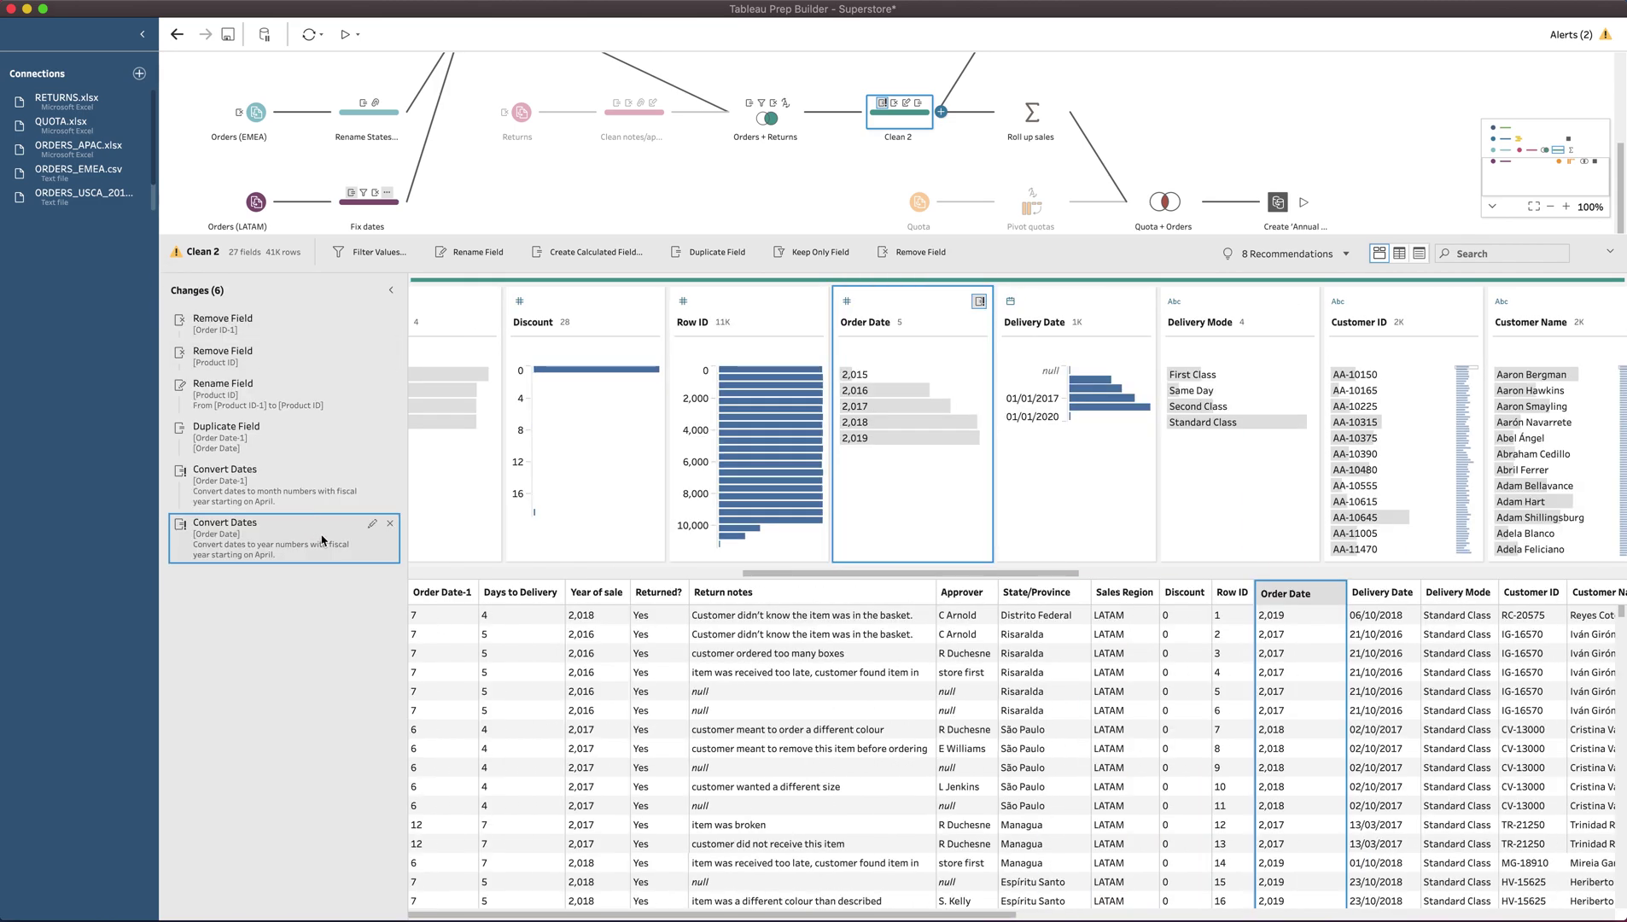
Delete the Order Date year-number conversion so Order Date shows full dates again
{"action": "left_click", "coordinate": [391, 525]}
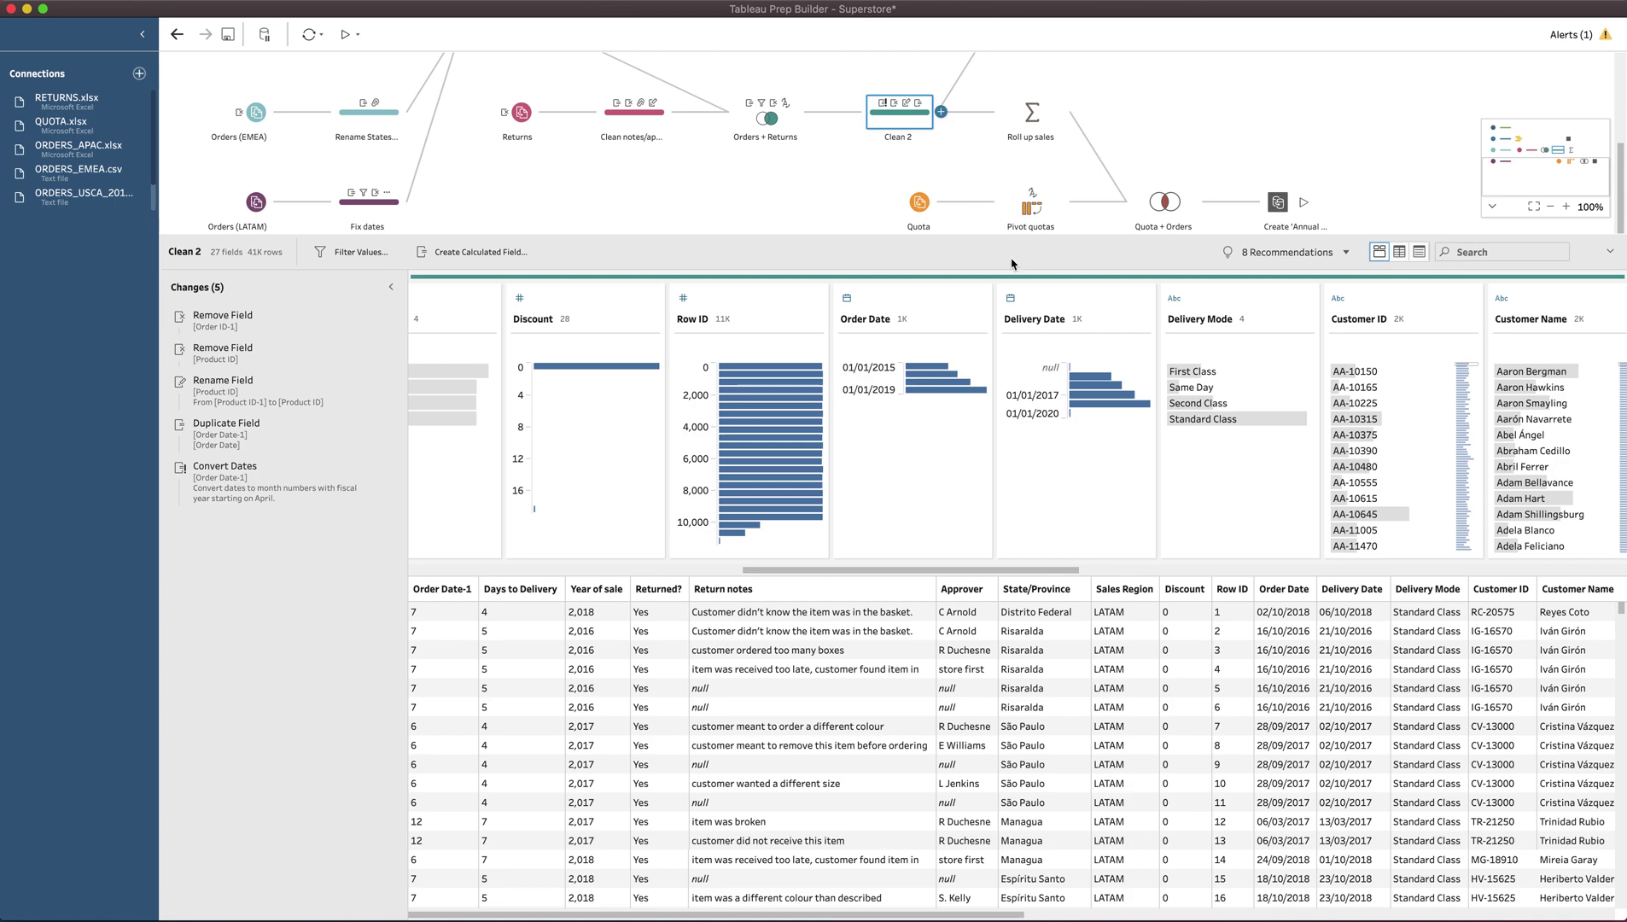
{"action": "left_click", "coordinate": [980, 320]}
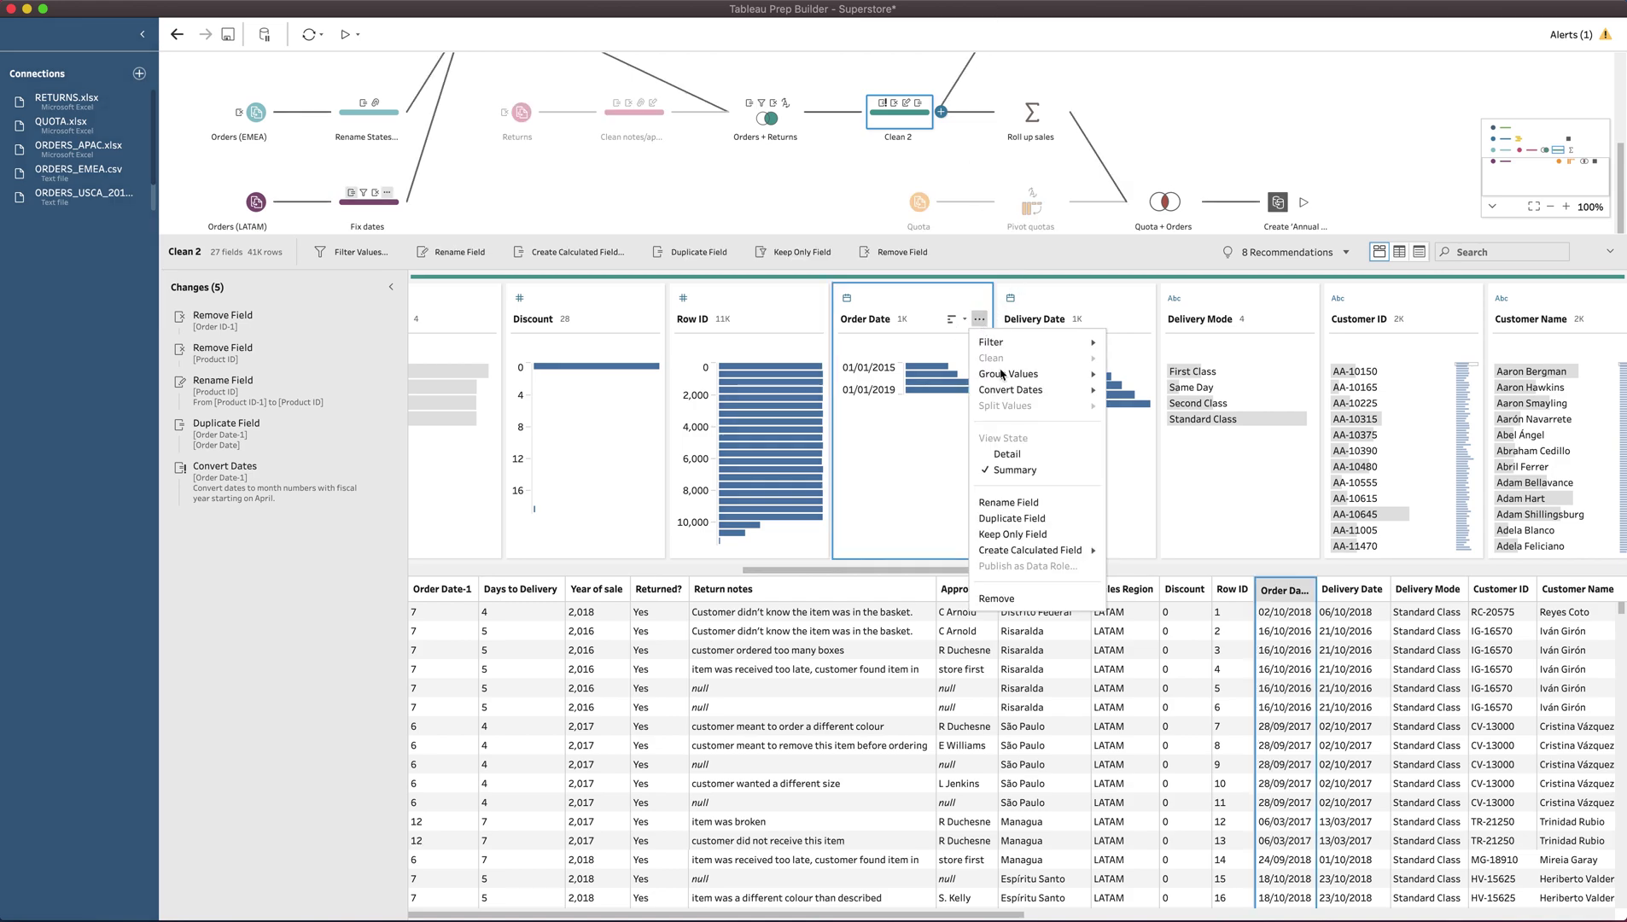
Duplicate Order Date as Order Date-2 and bring up its Convert Dates options
{"action": "mouse_move", "coordinate": [1065, 396]}
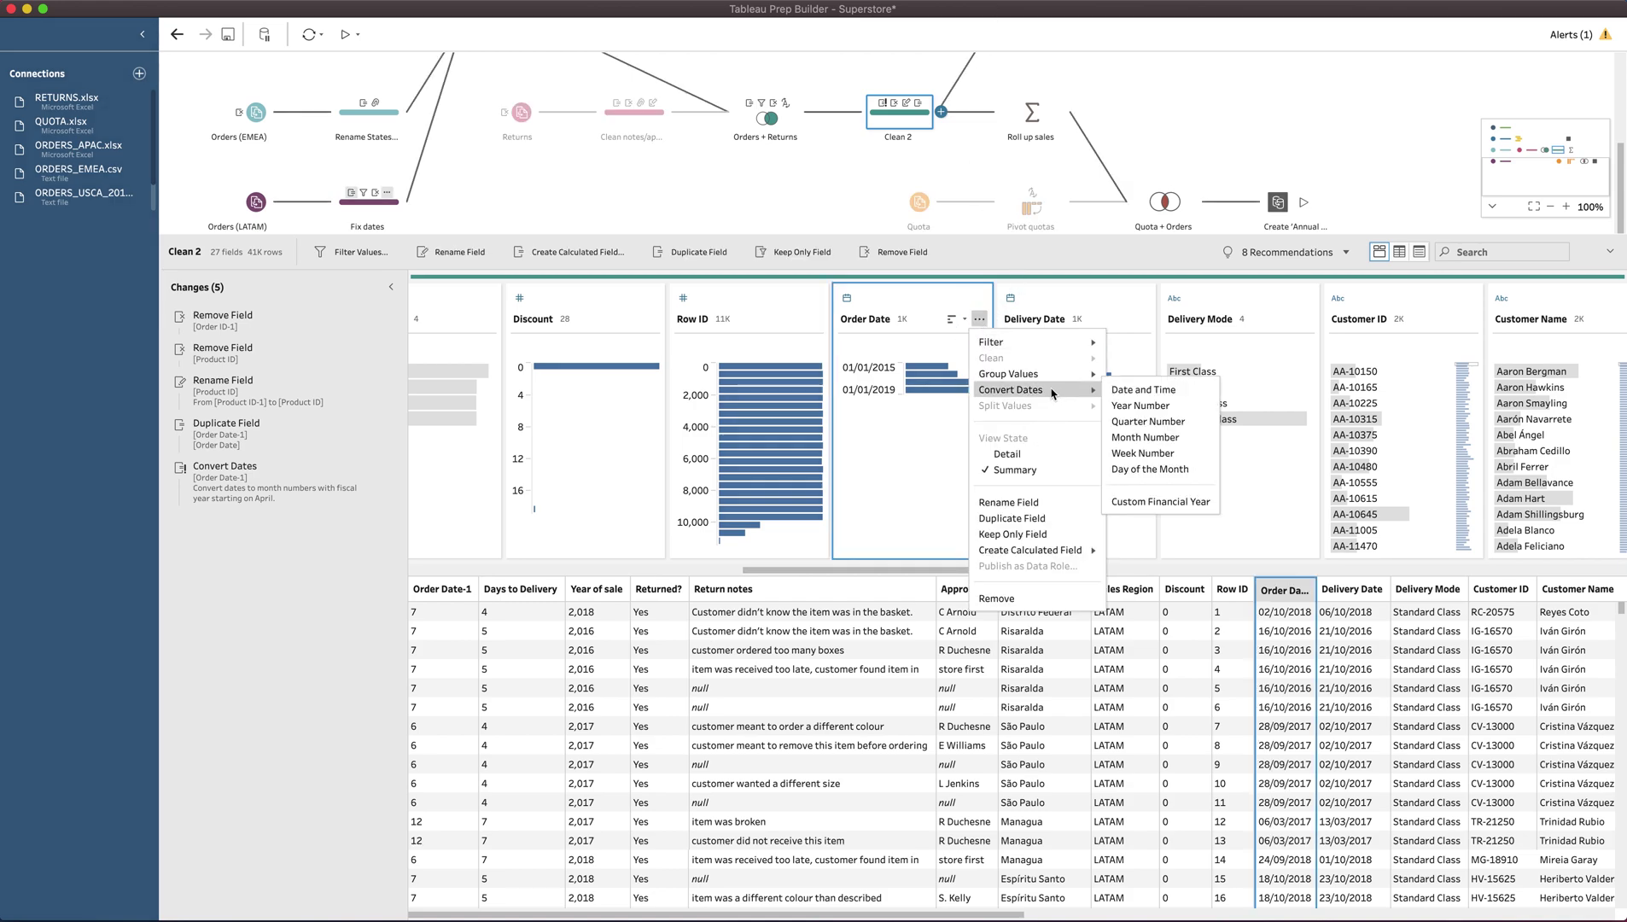
{"action": "left_click", "coordinate": [1036, 519]}
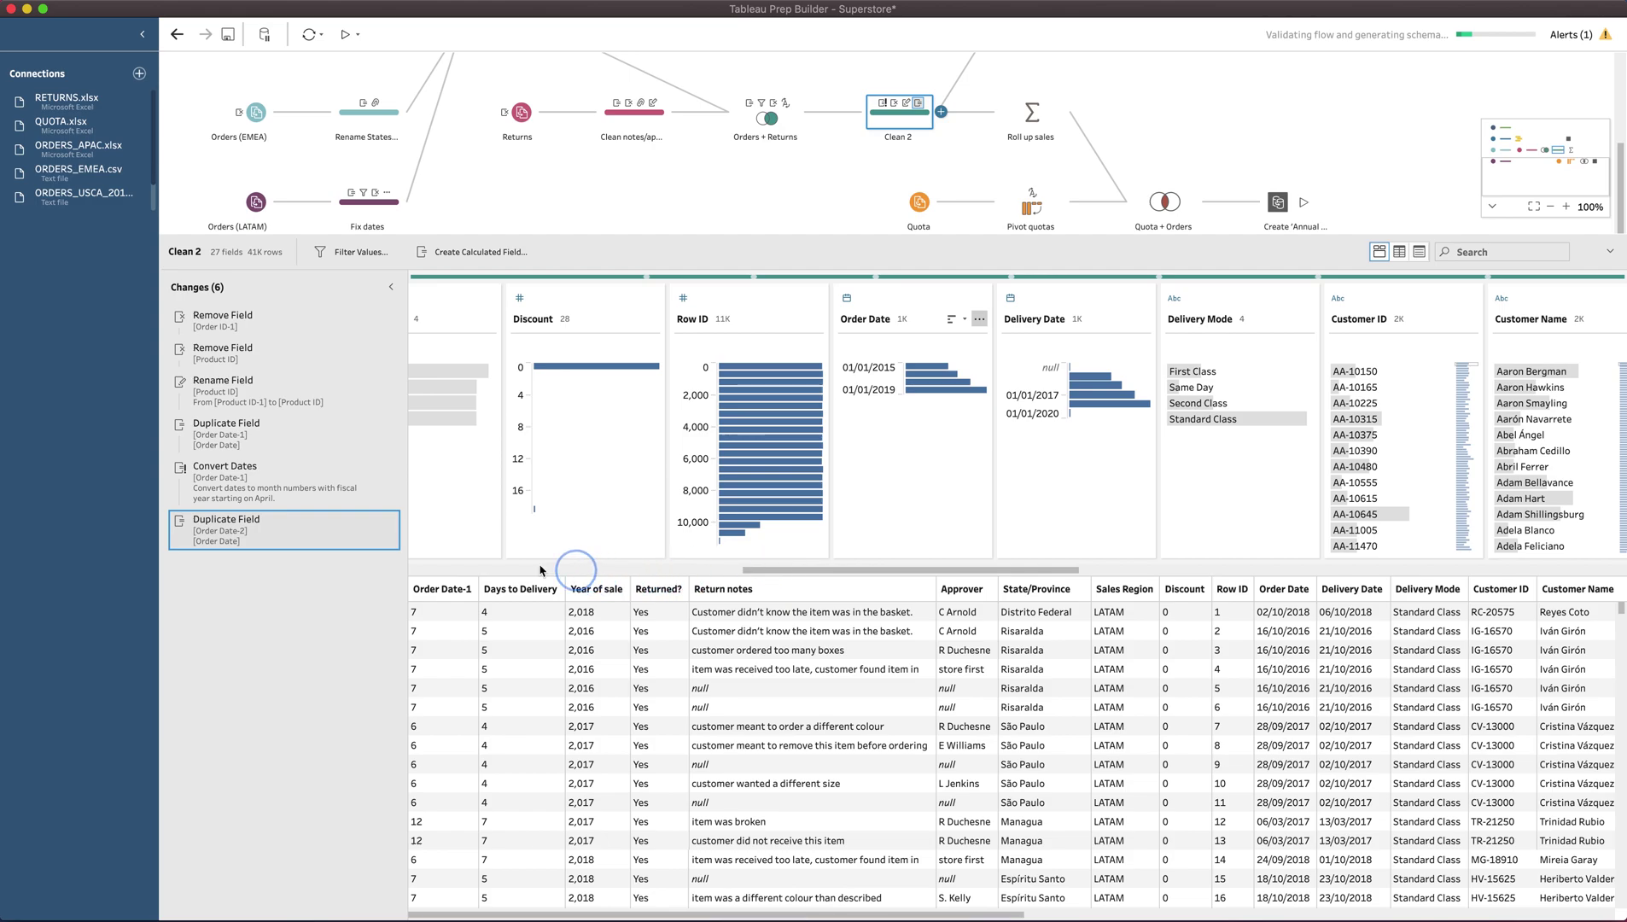
{"action": "left_click", "coordinate": [428, 569]}
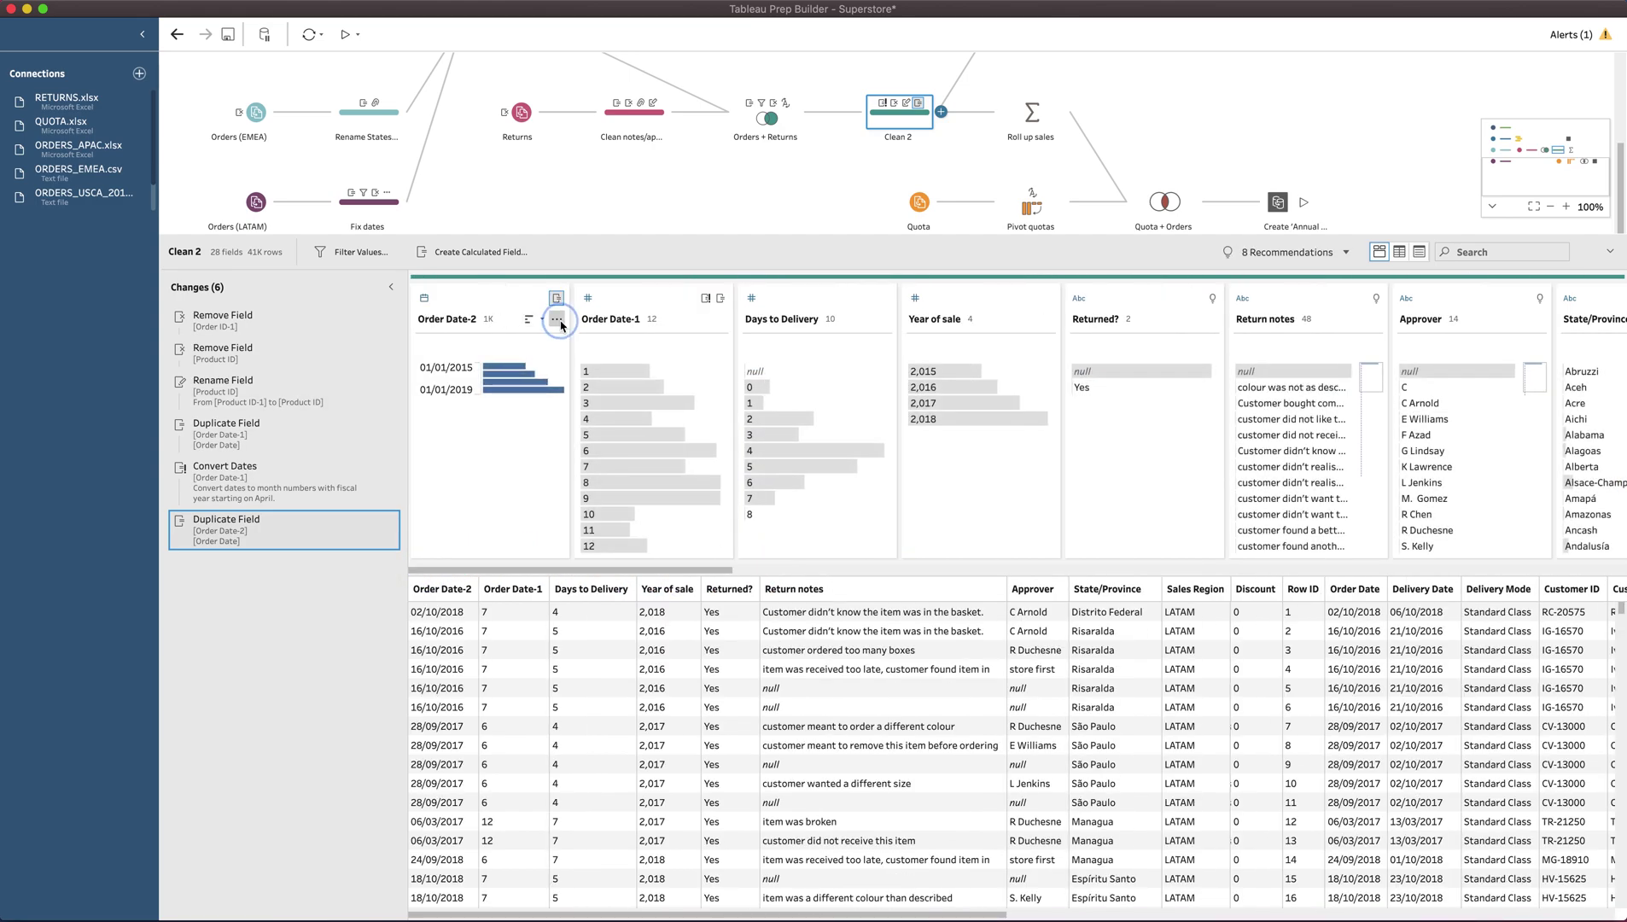
{"action": "left_click", "coordinate": [557, 319]}
{"action": "mouse_move", "coordinate": [642, 396]}
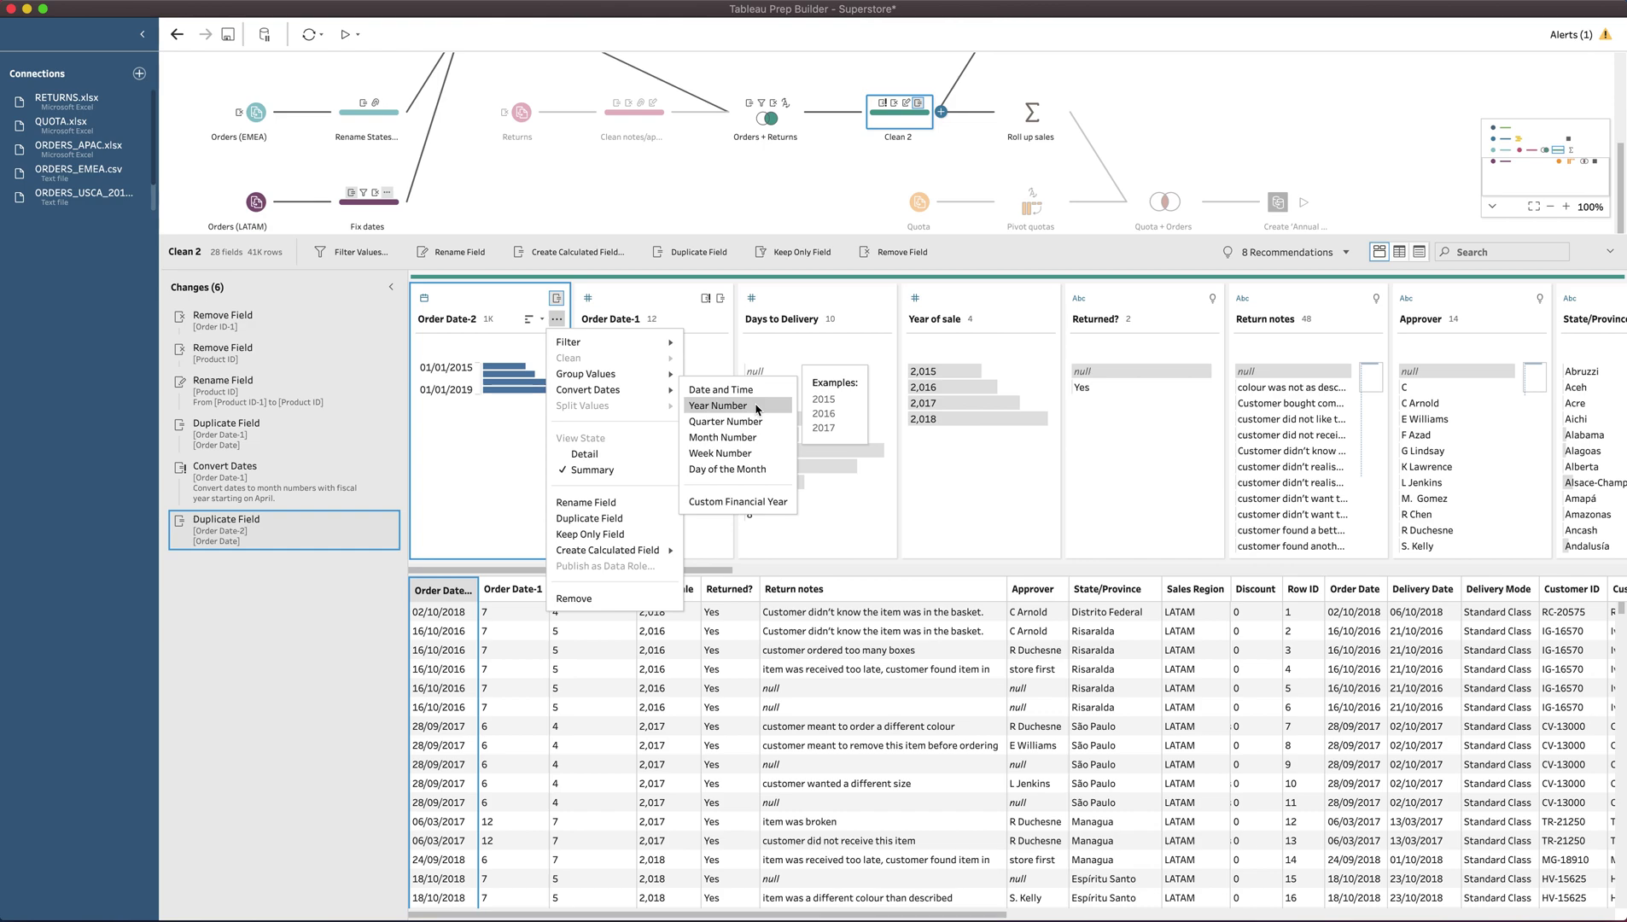
Convert Order Date-2 to April-start fiscal year numbers with a custom fiscal year
{"action": "left_click", "coordinate": [739, 502]}
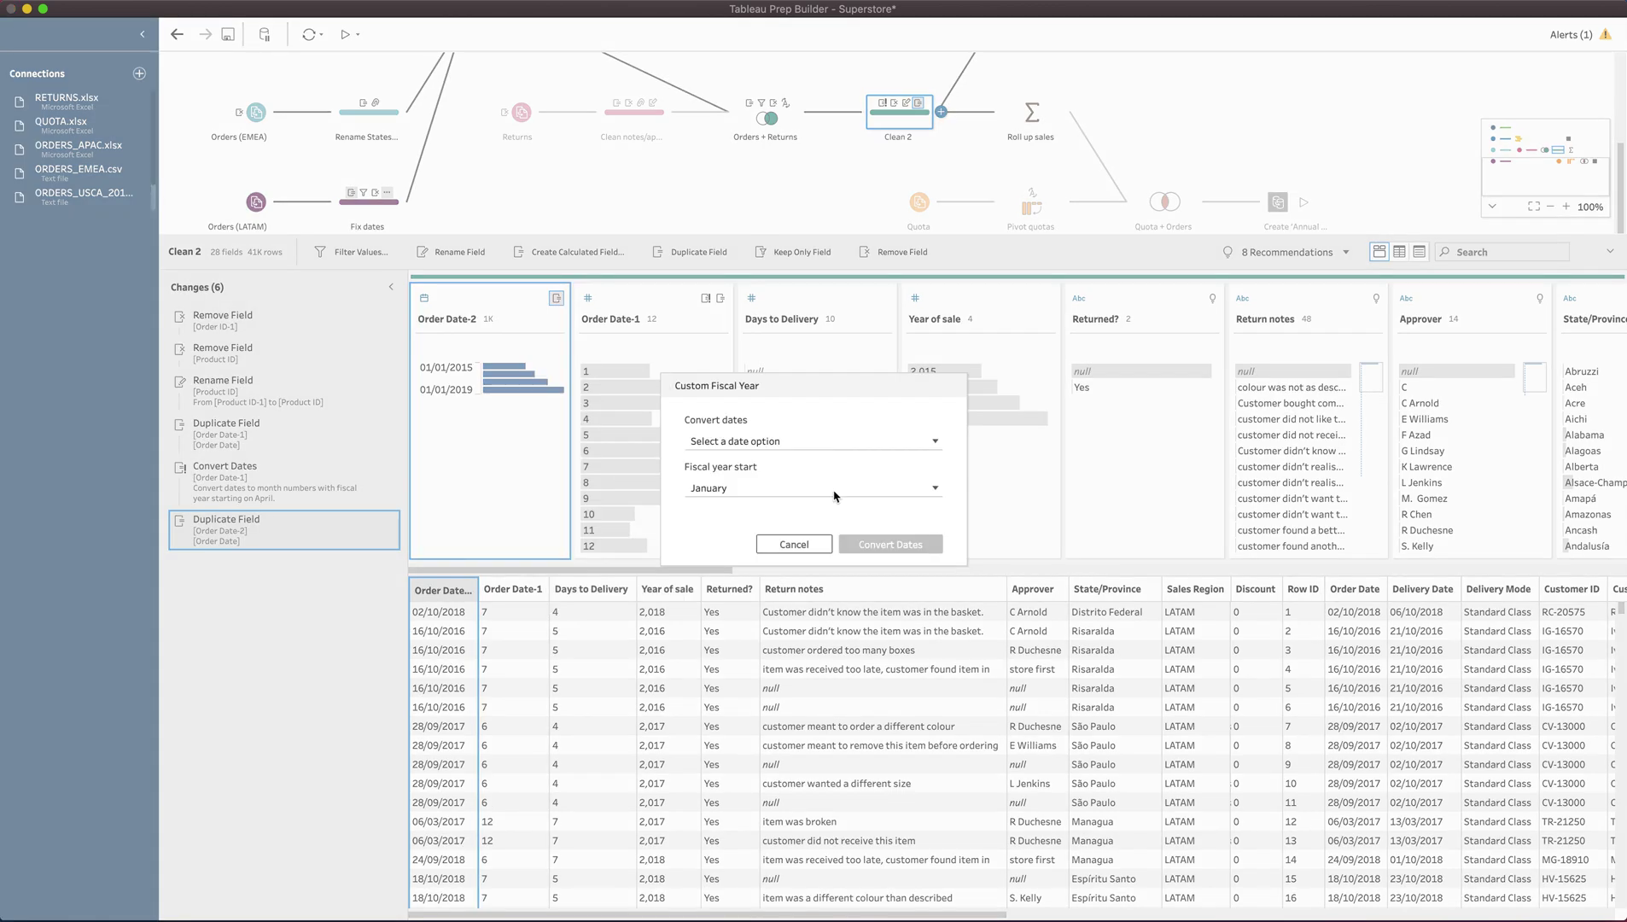
{"action": "left_click", "coordinate": [772, 490]}
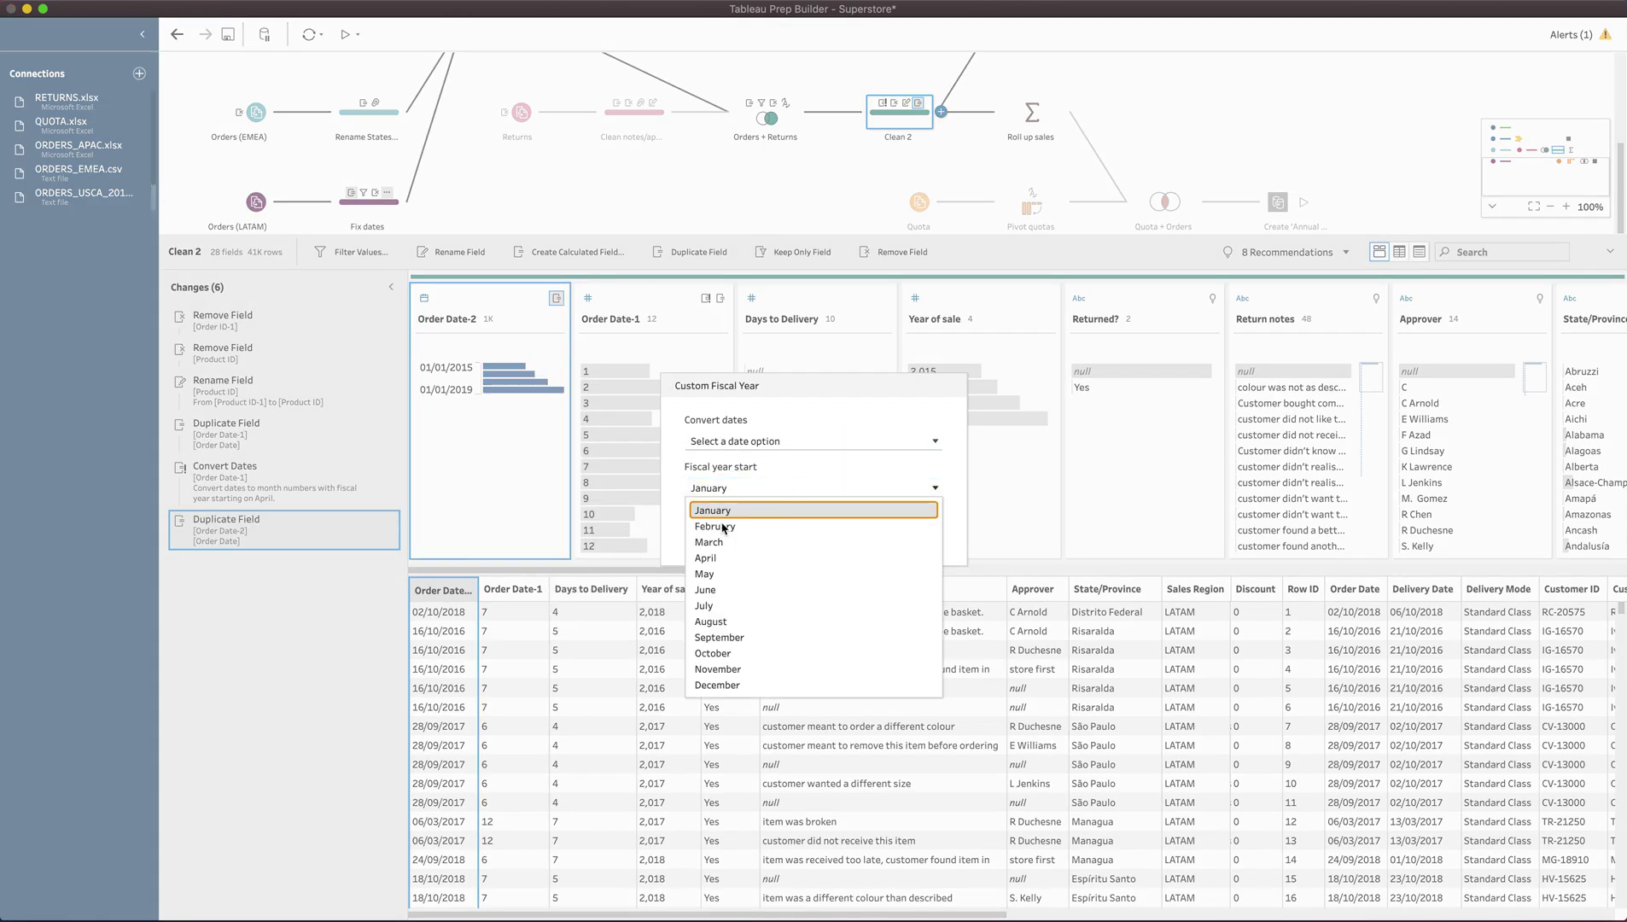
{"action": "left_click", "coordinate": [707, 557]}
{"action": "left_click", "coordinate": [770, 443]}
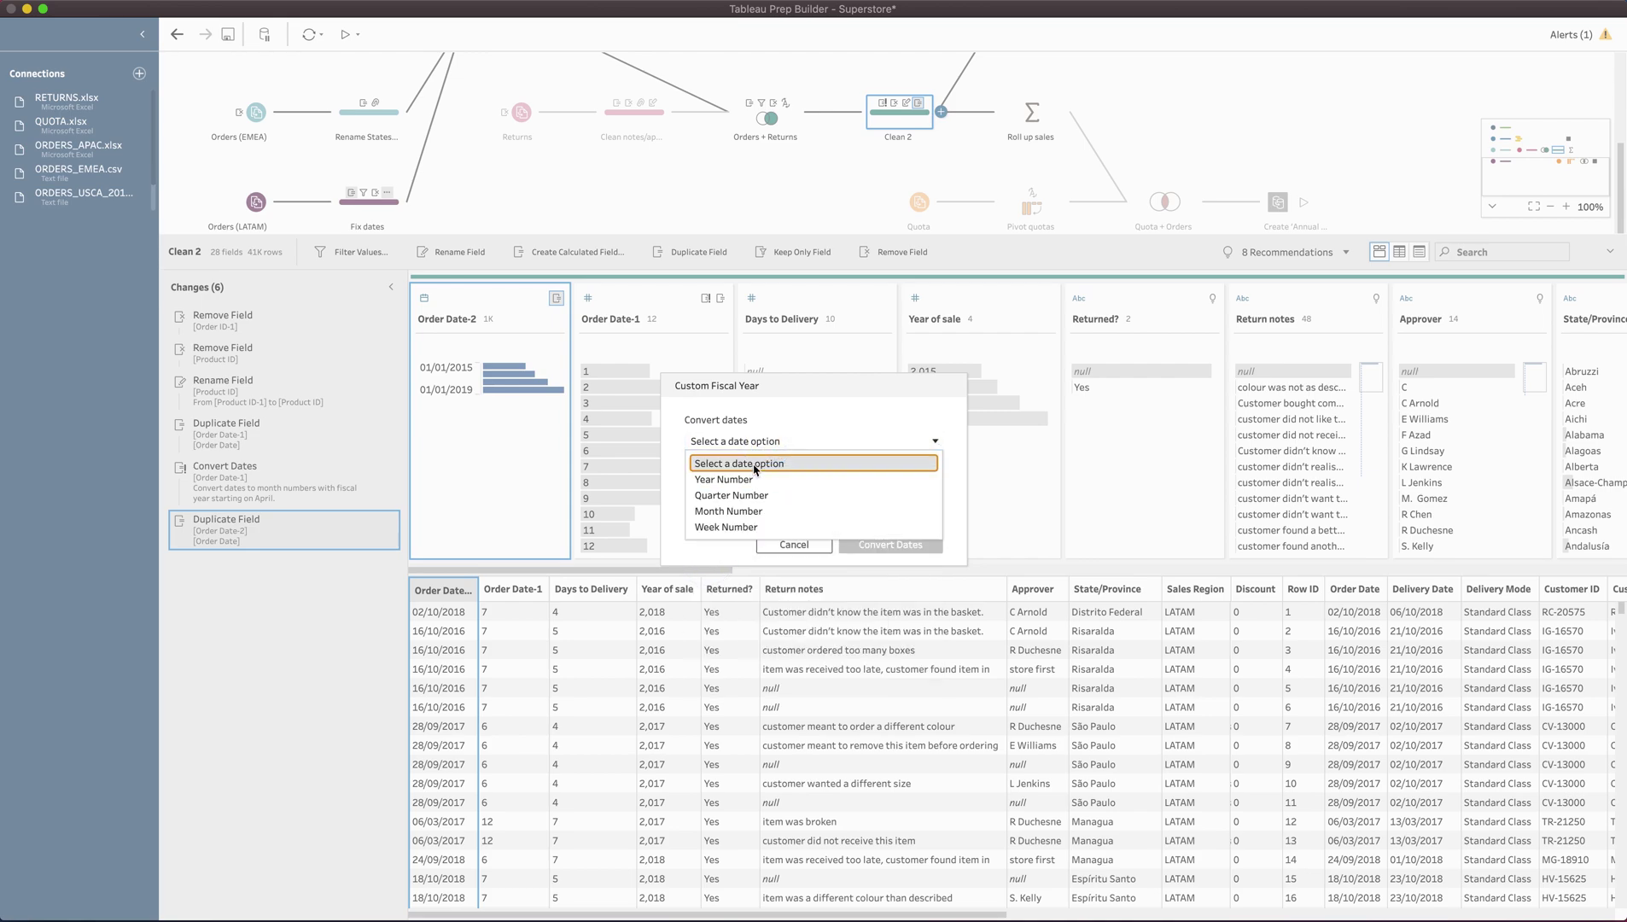
{"action": "left_click", "coordinate": [752, 479]}
{"action": "left_click", "coordinate": [880, 633]}
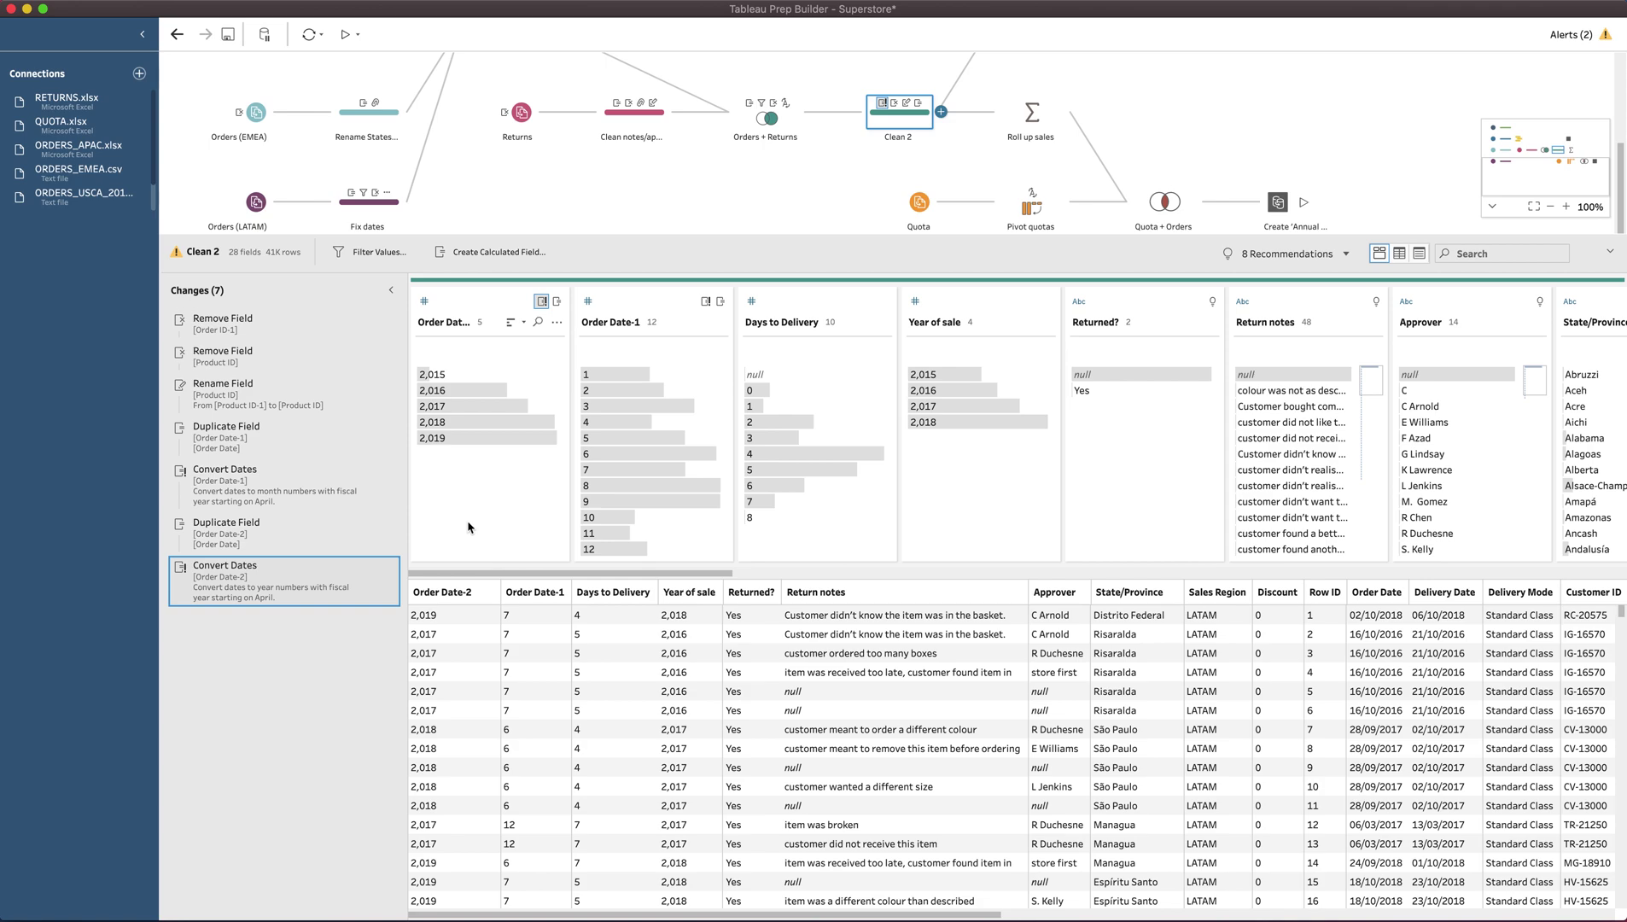
Drag the pane divider down to enlarge the flow area and show all four order sources
{"action": "left_click_drag", "start_coordinate": [825, 250], "coordinate": [827, 390]}
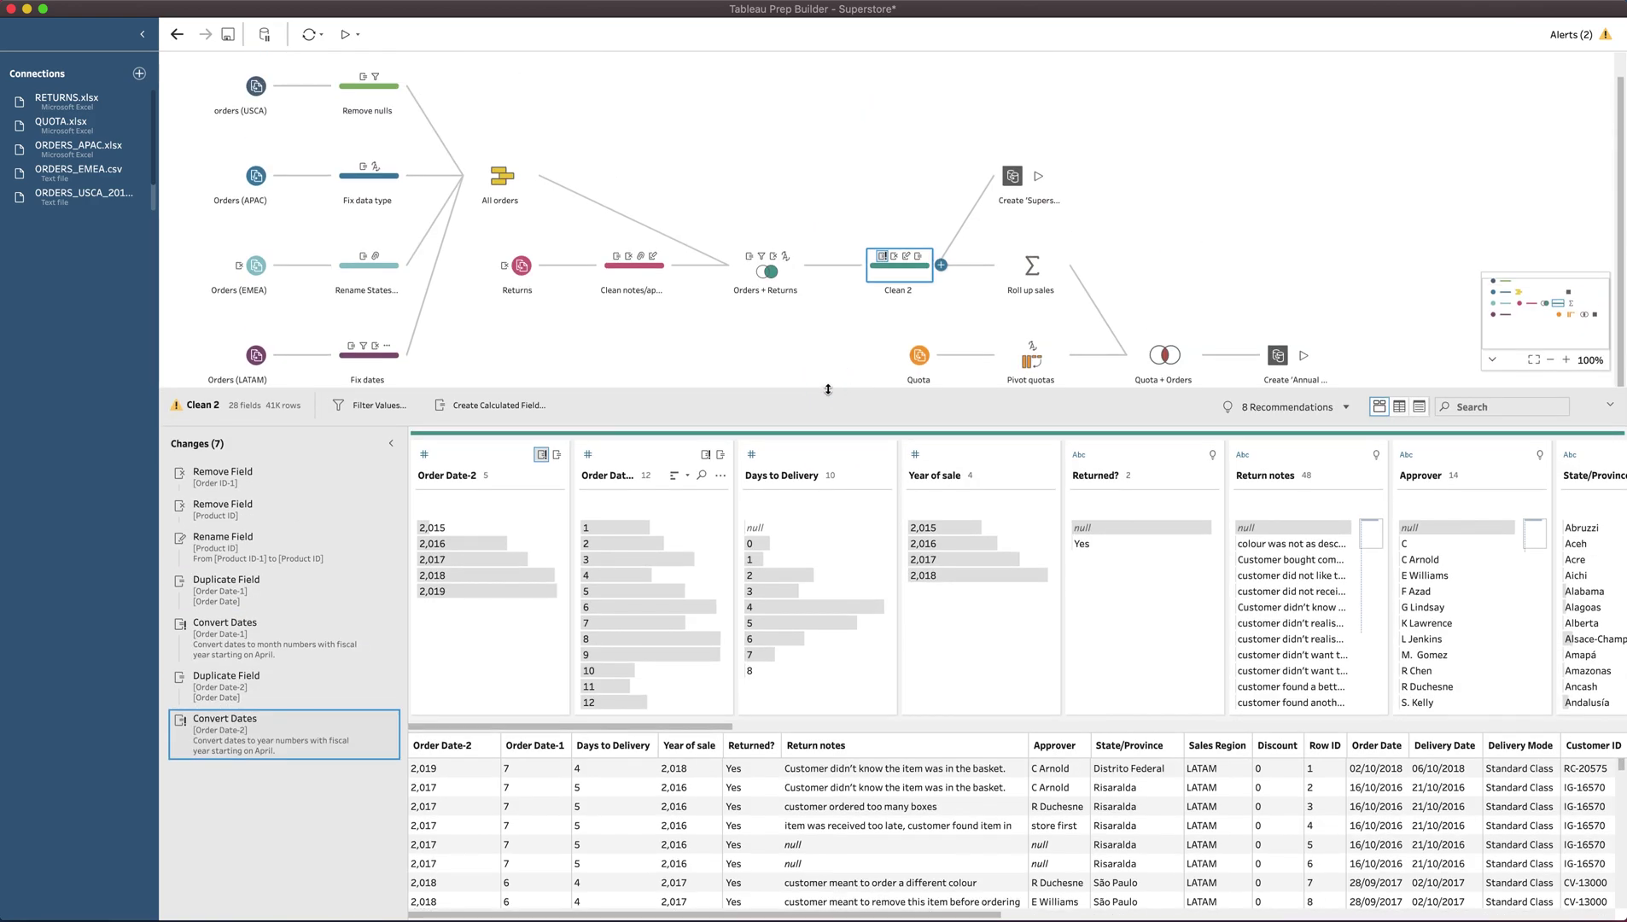